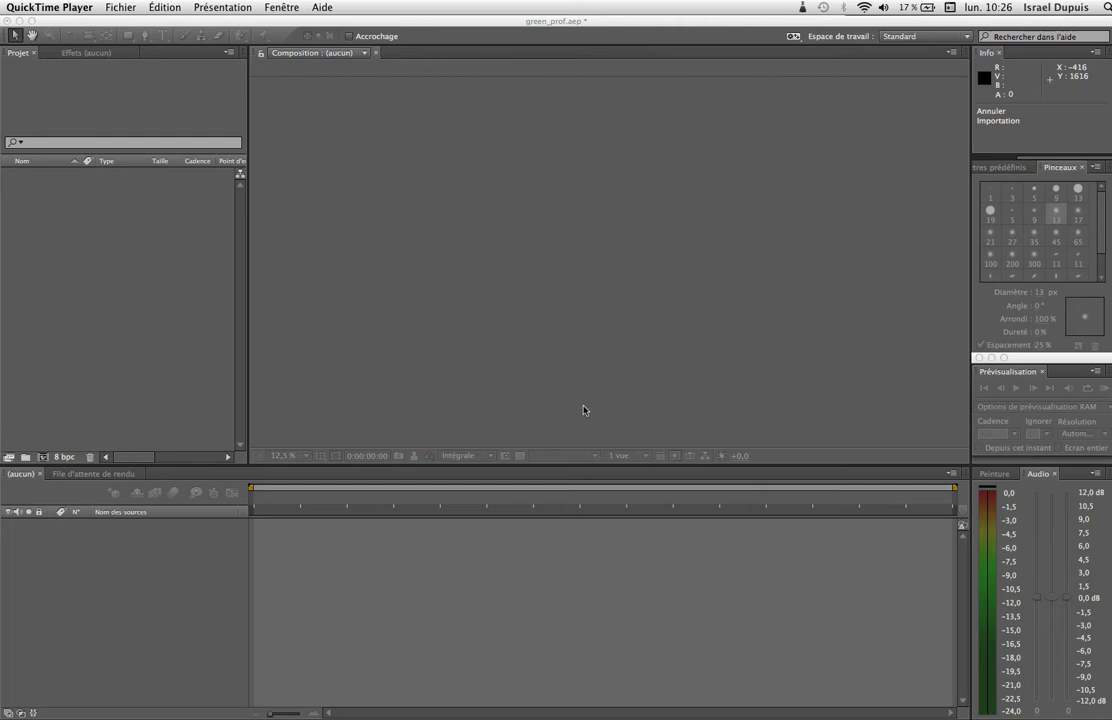
- Import the Don't Look Back WAV, MVI_0079.MOV and veille_classe.jpg from the green folder into the project
click(175, 327)
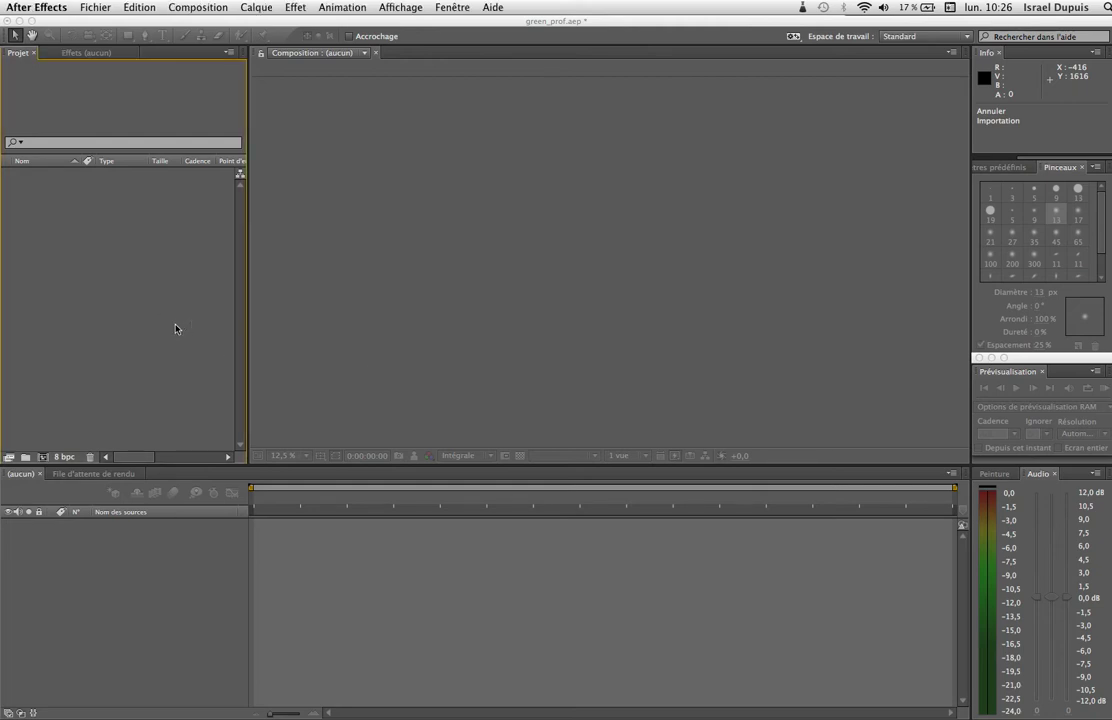
click(95, 8)
mouse_move(157, 170)
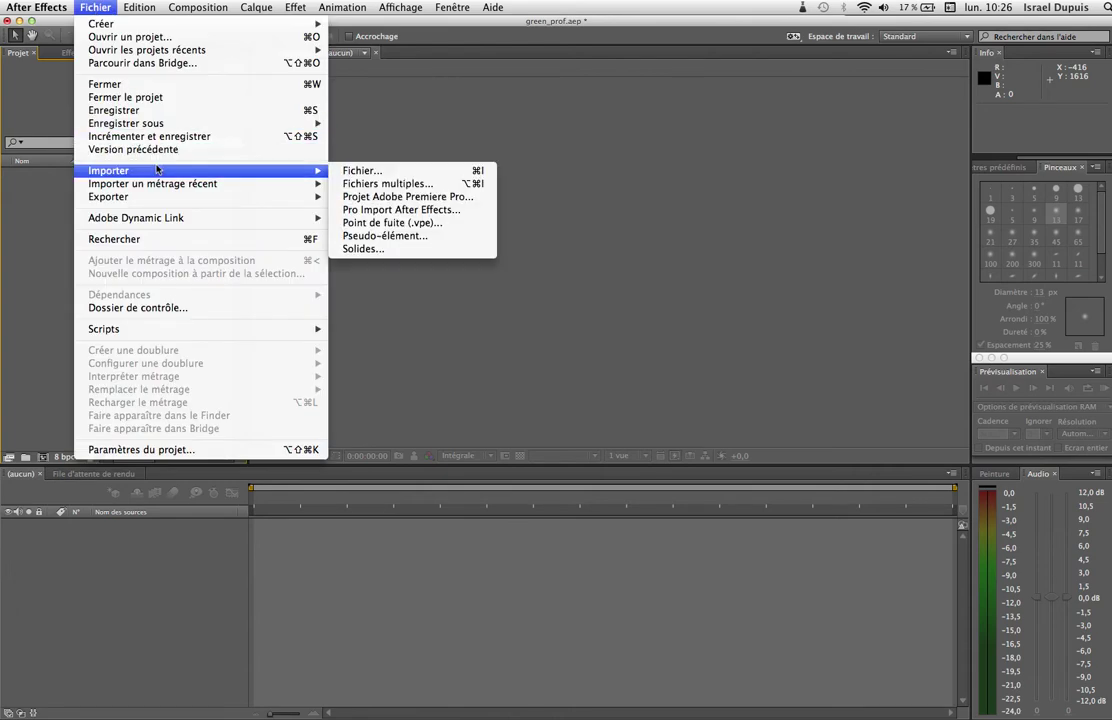
click(434, 172)
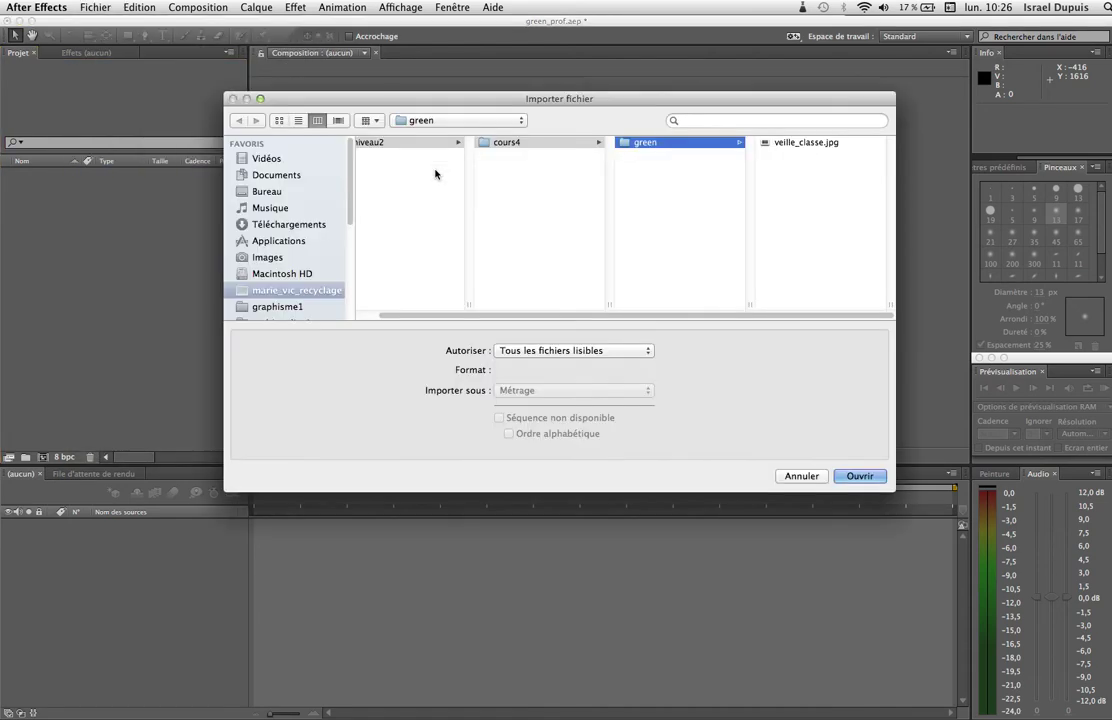
click(785, 145)
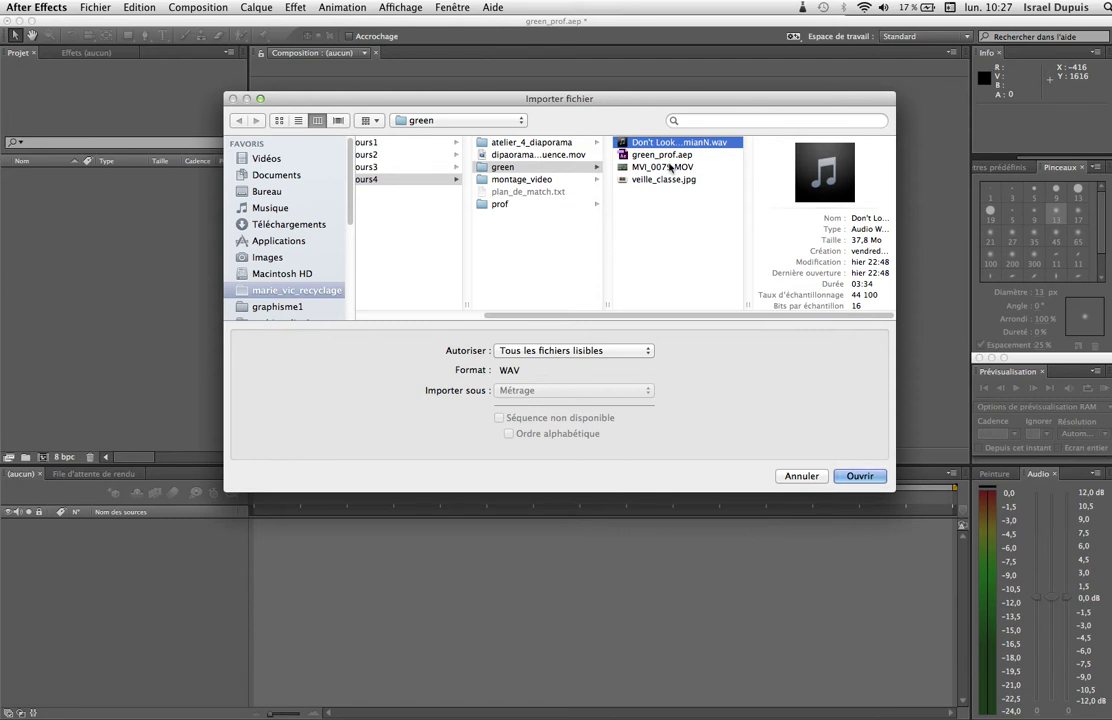
super+click(672, 167)
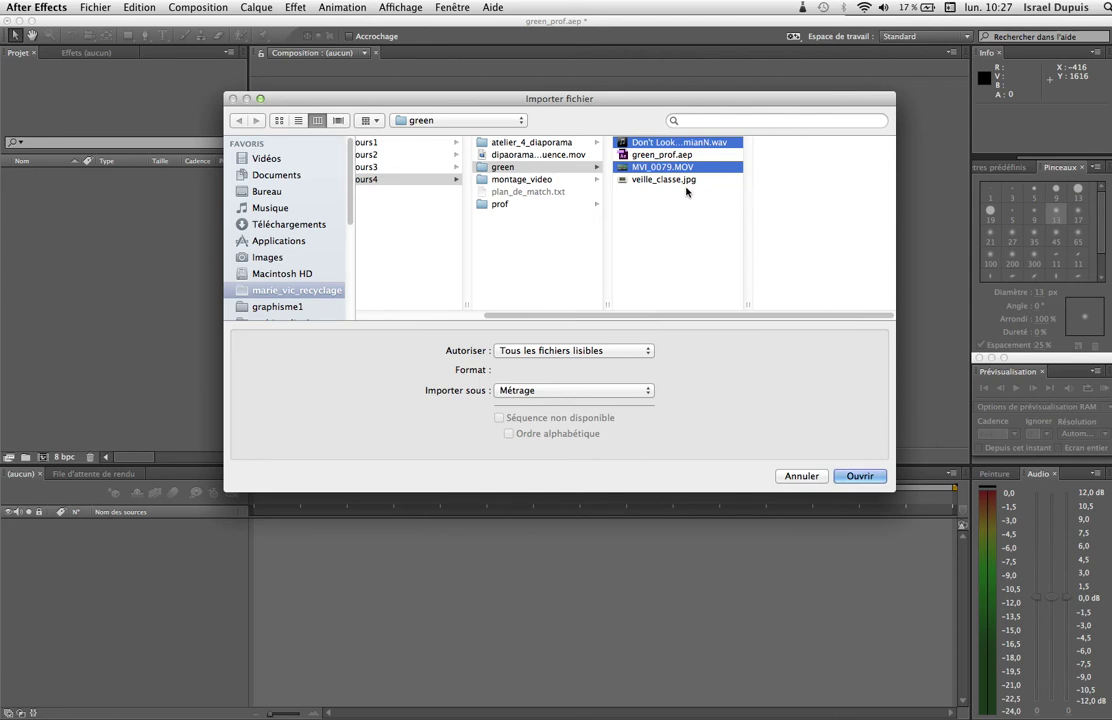
super+click(679, 182)
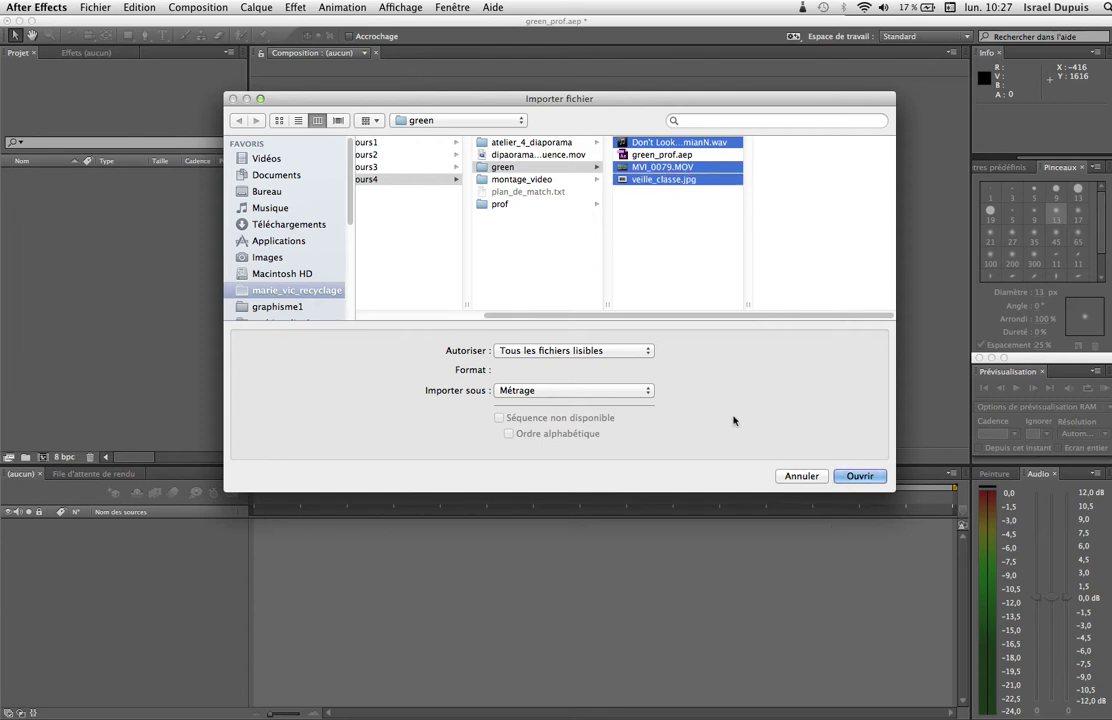
click(864, 479)
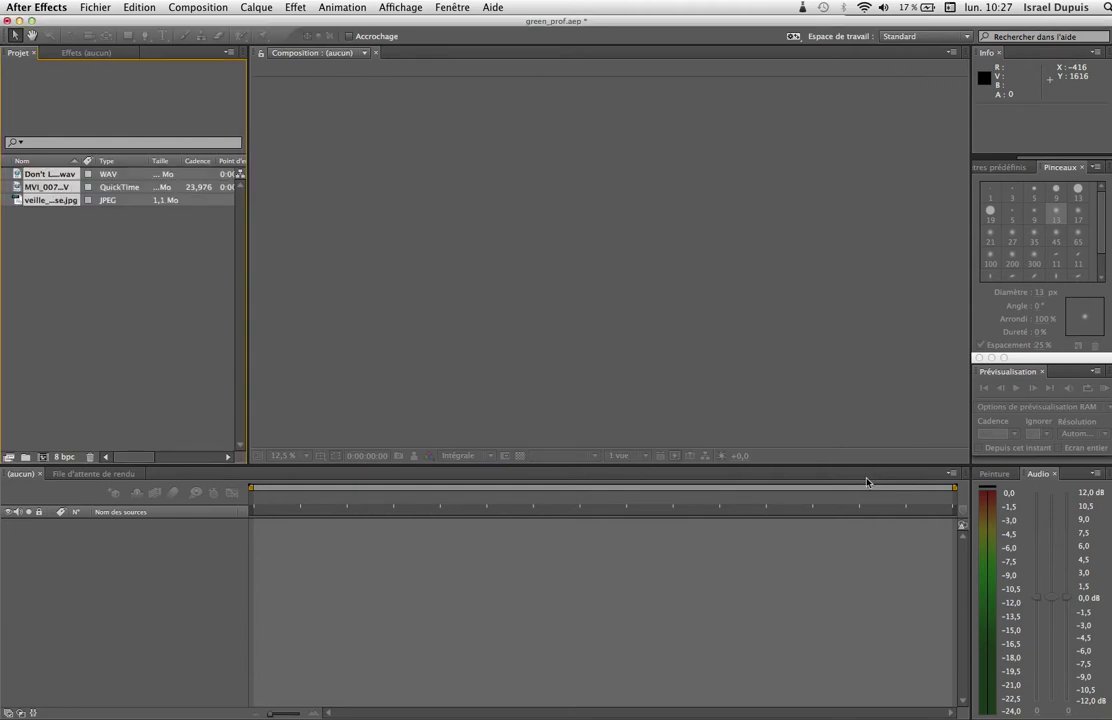
click(137, 303)
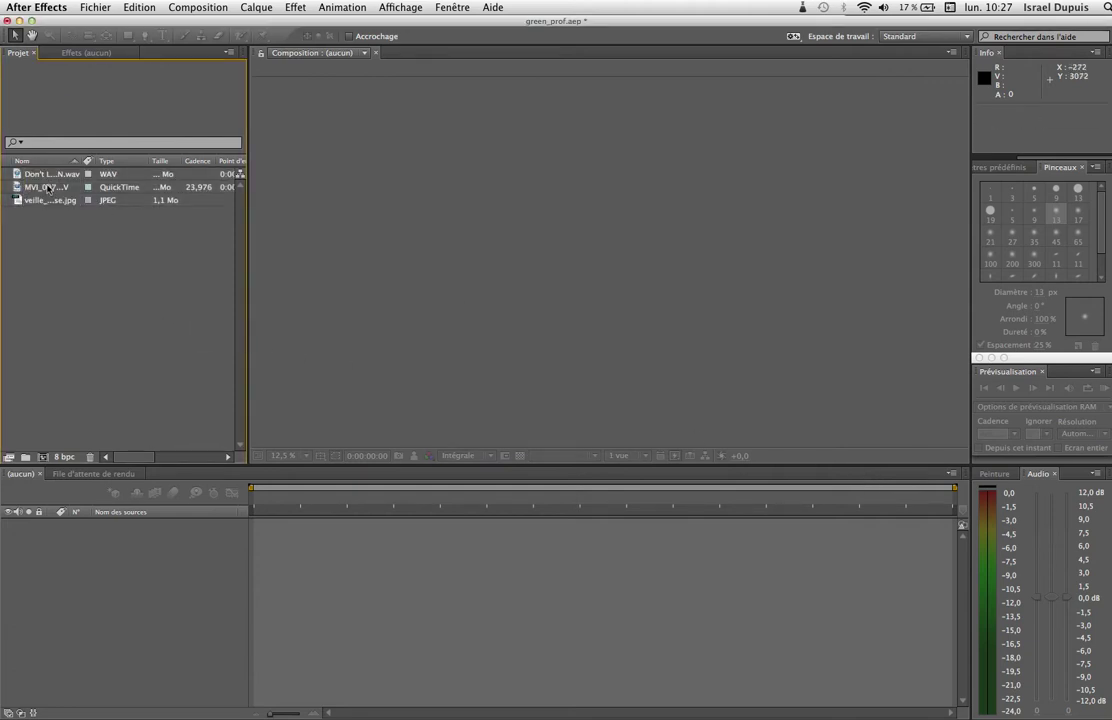
- Open the Don't Look Back WAV in the footage viewer and scrub through its time ruler
click(44, 174)
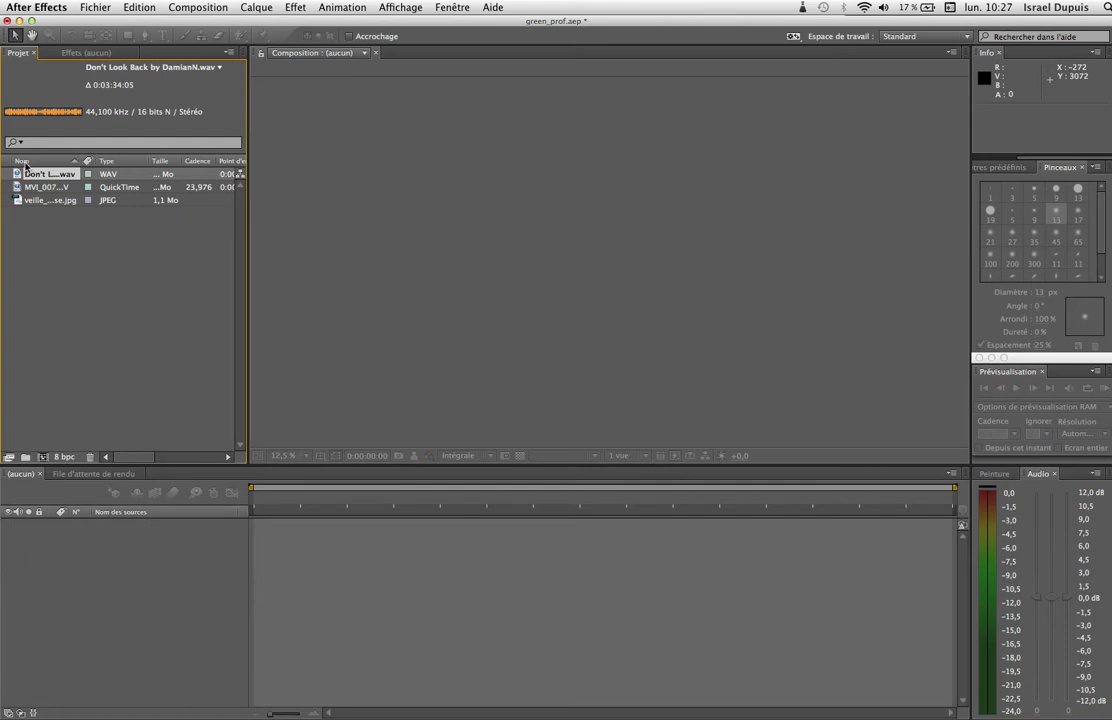
double_click(21, 179)
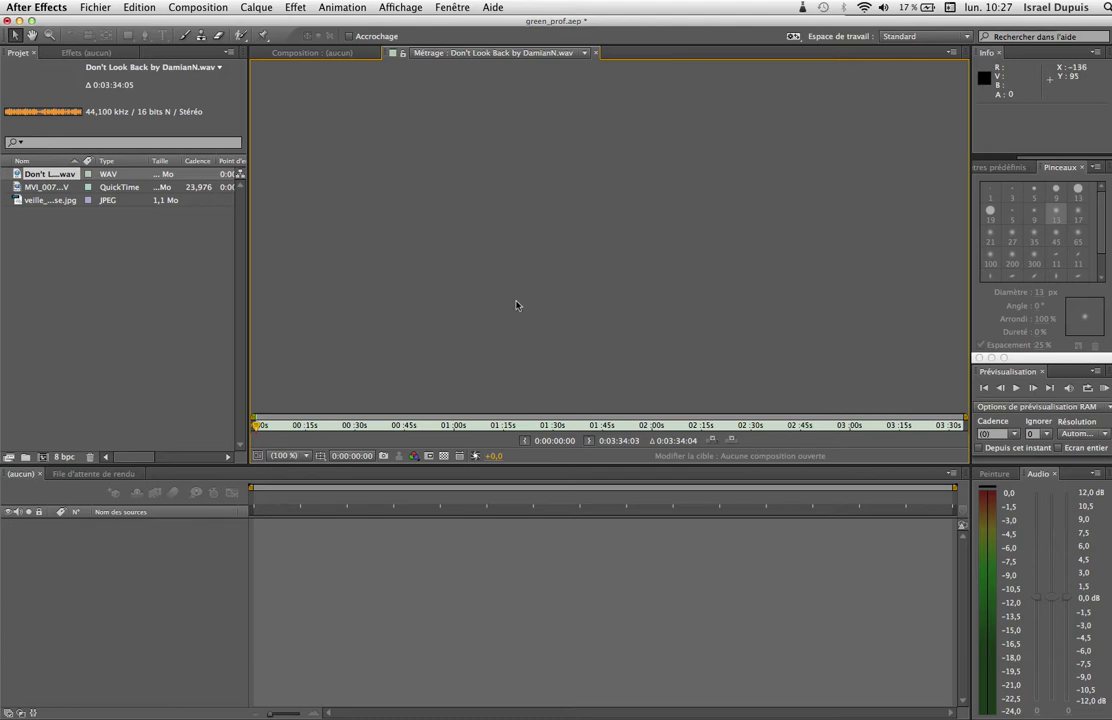
drag(257, 425, 573, 440)
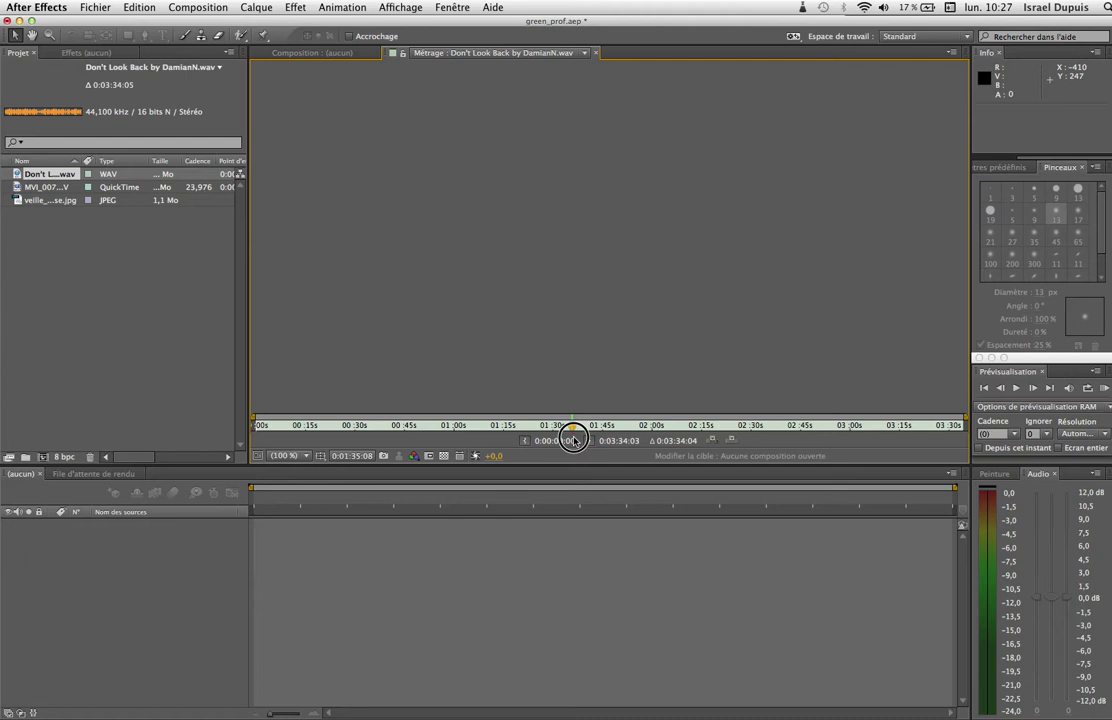
click(573, 438)
mouse_move(462, 427)
mouse_down()
mouse_move(422, 424)
mouse_move(760, 445)
mouse_move(459, 427)
mouse_up()
drag(1053, 359, 937, 332)
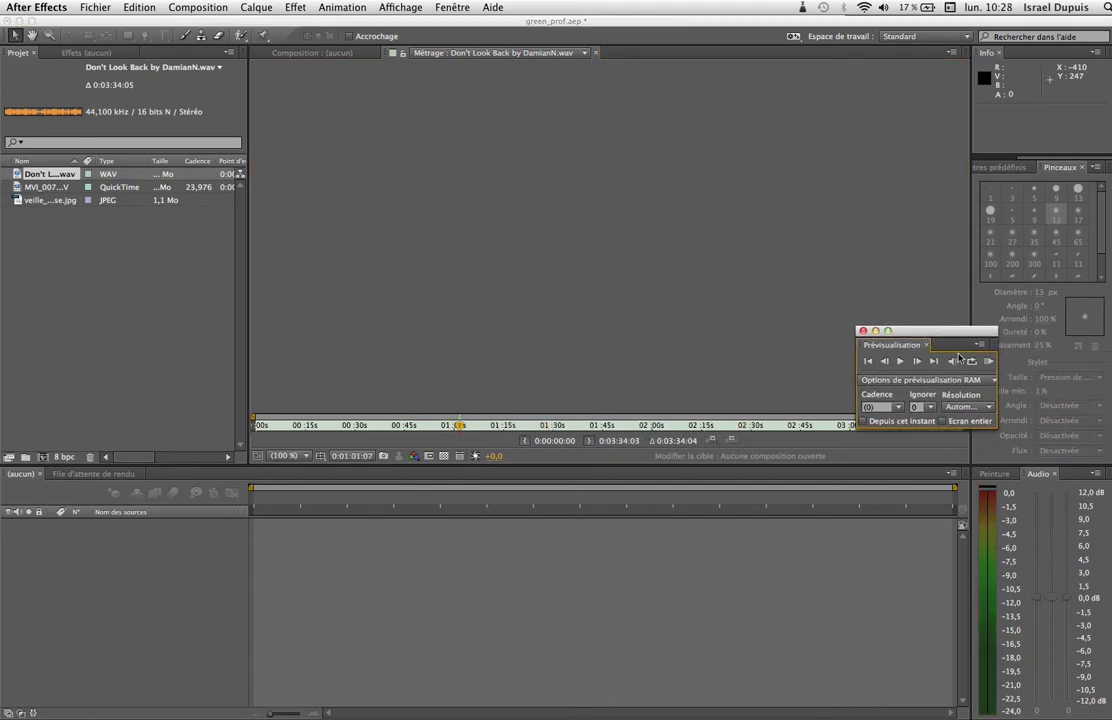
drag(953, 333, 1064, 365)
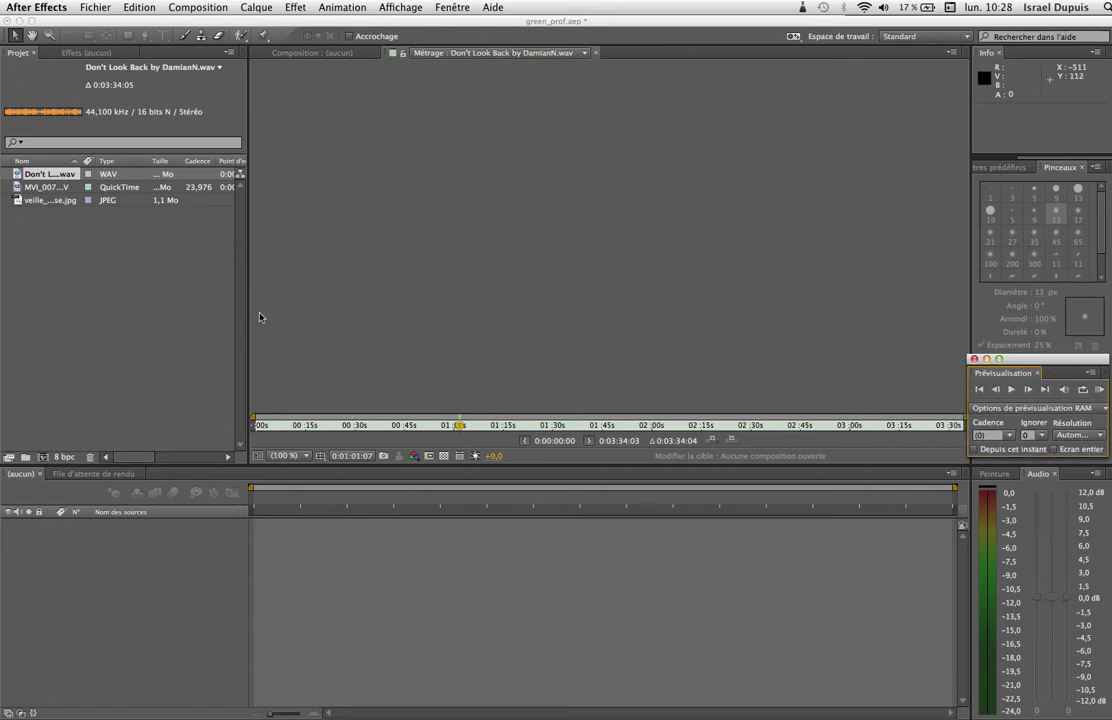
- Open MVI_0079.MOV in the footage viewer and play its opening moments
click(38, 187)
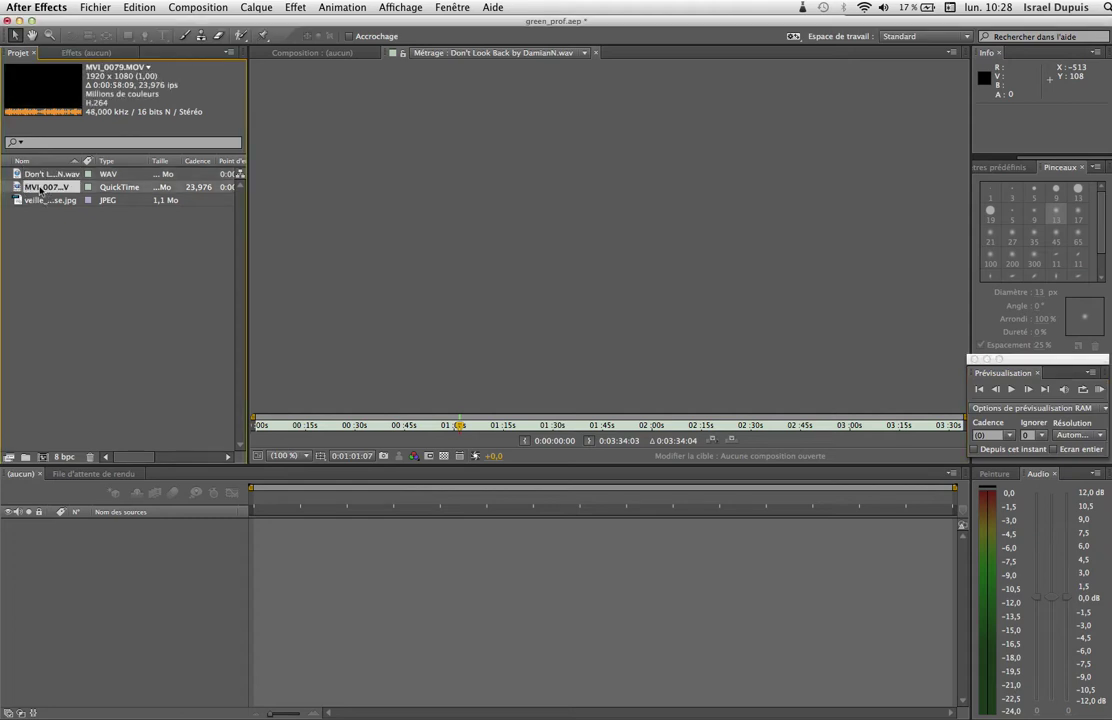
double_click(18, 189)
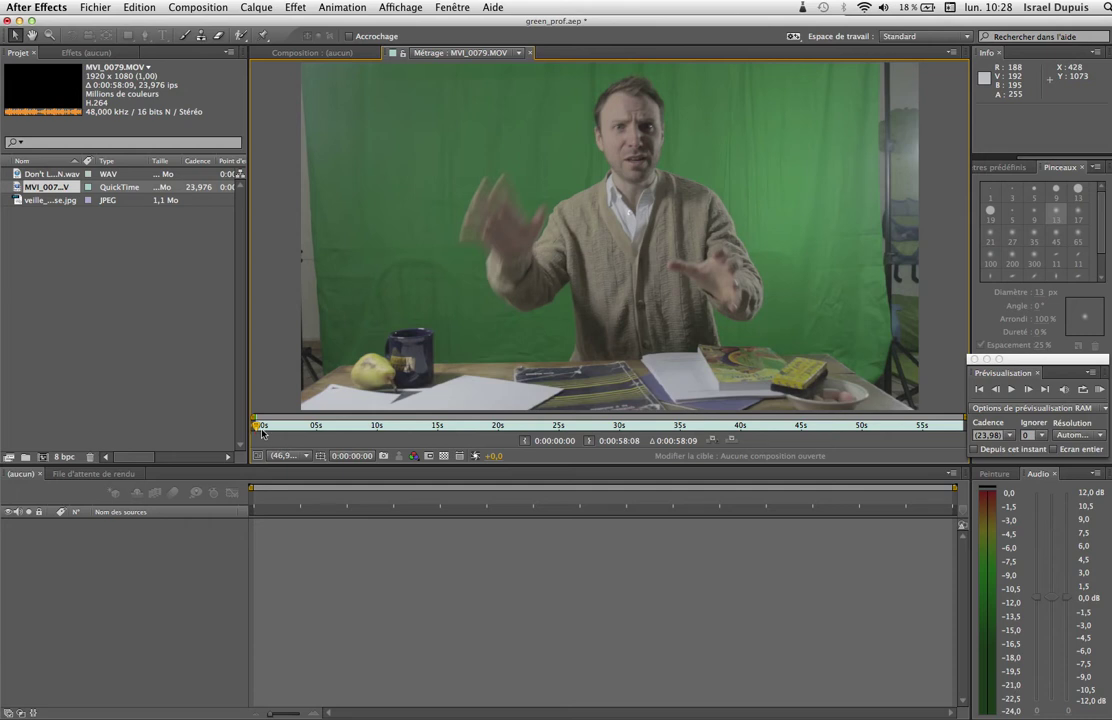
key(space)
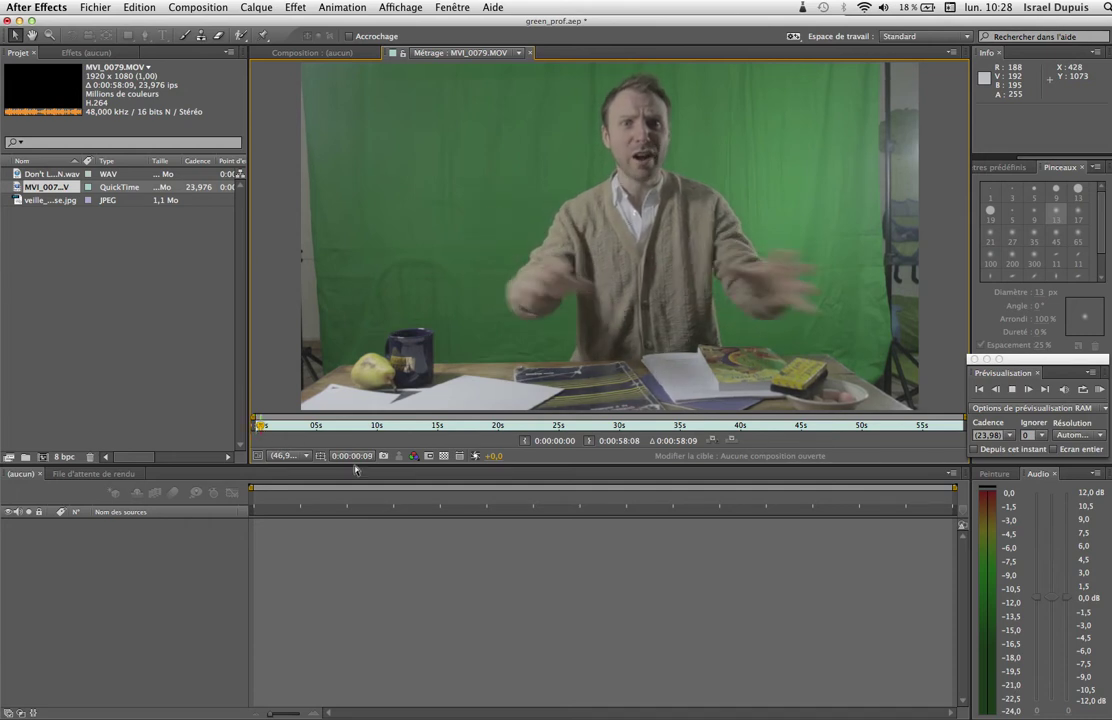
key(space)
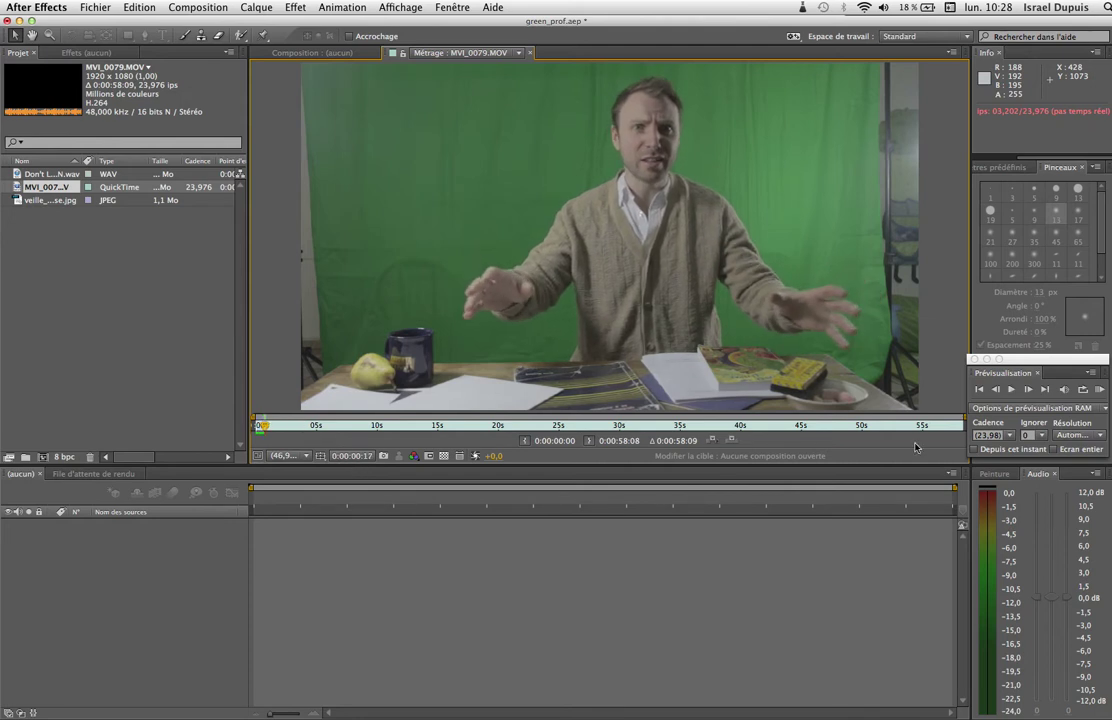
- Set the in point of the MVI_0079.MOV footage to 0:00:04:18
drag(262, 425, 319, 426)
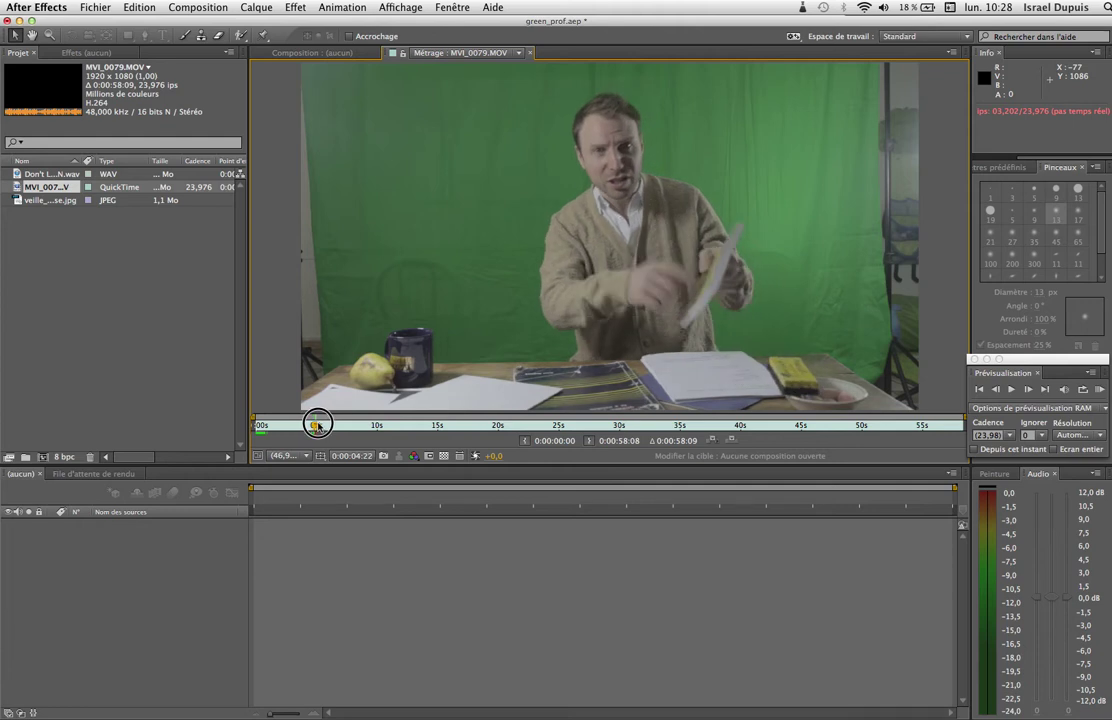
drag(317, 425, 316, 426)
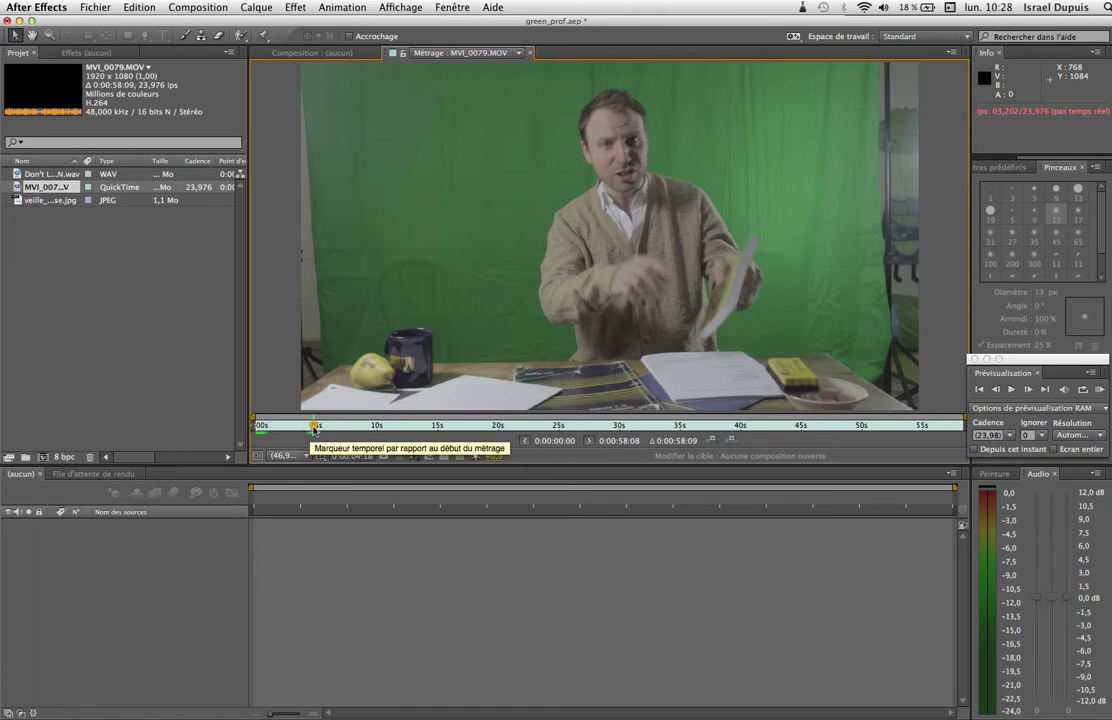
click(526, 442)
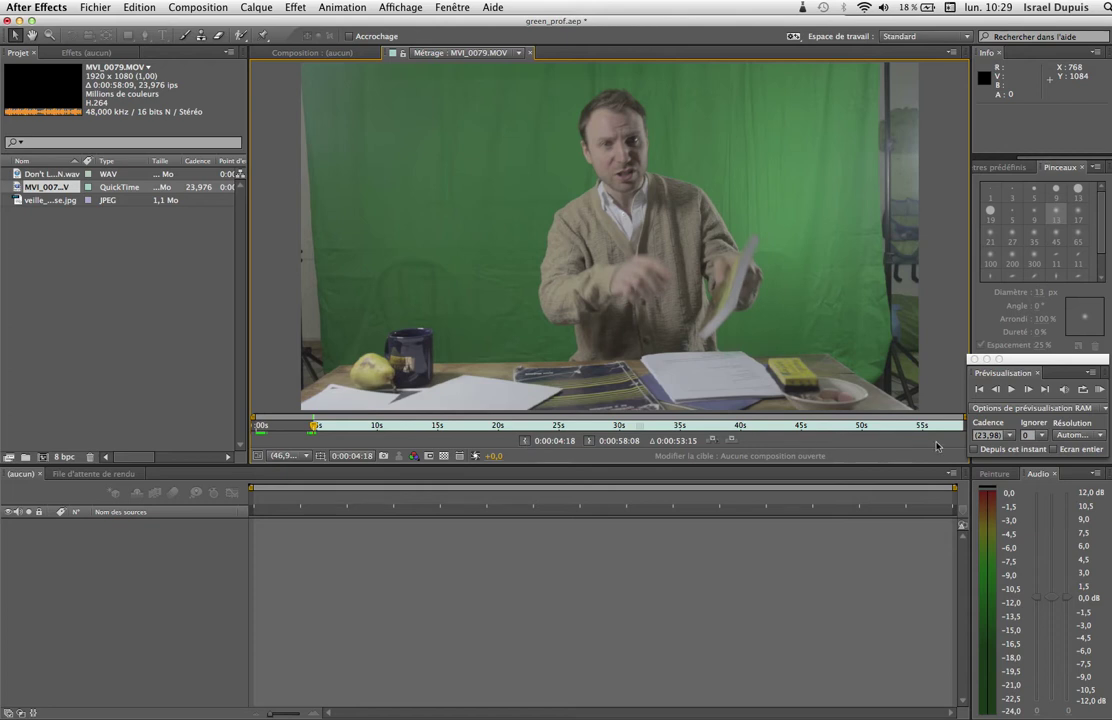
- Set the out point of the MVI_0079.MOV footage to 0:00:24:15
click(551, 418)
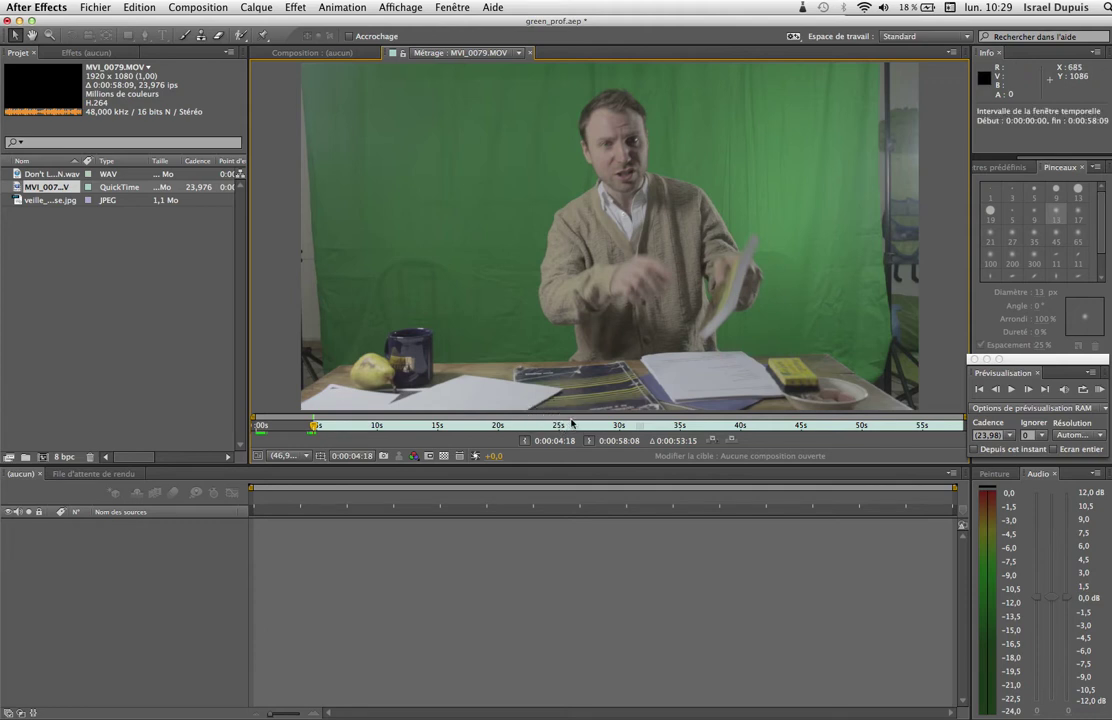
drag(317, 426, 556, 428)
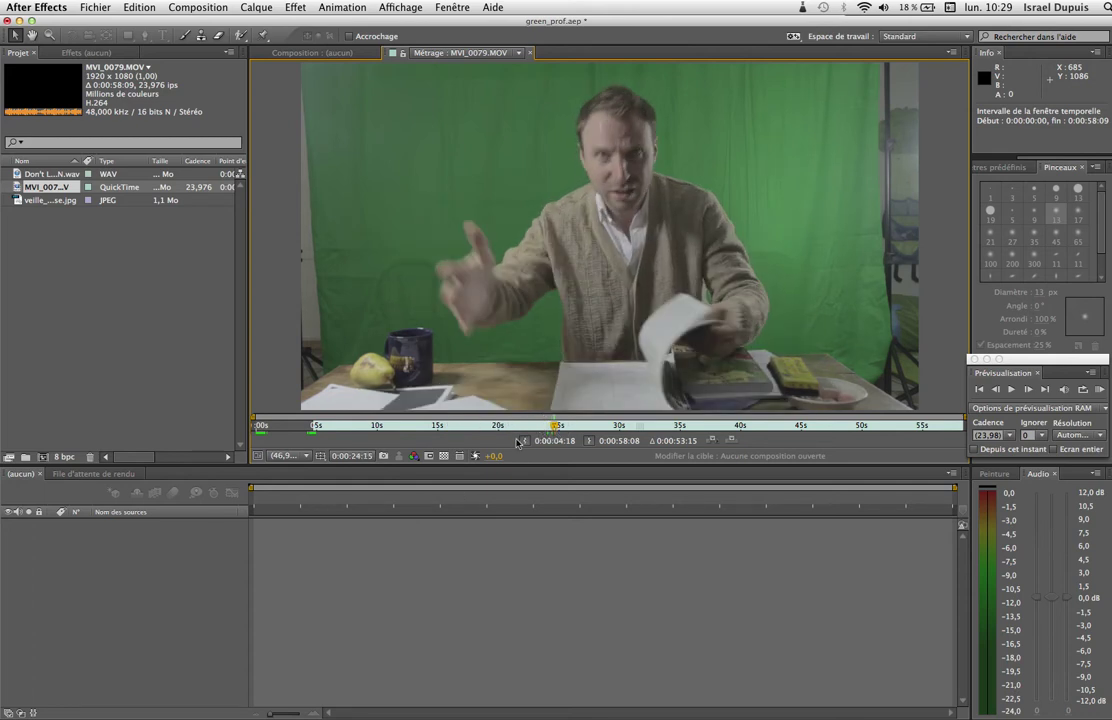
click(589, 441)
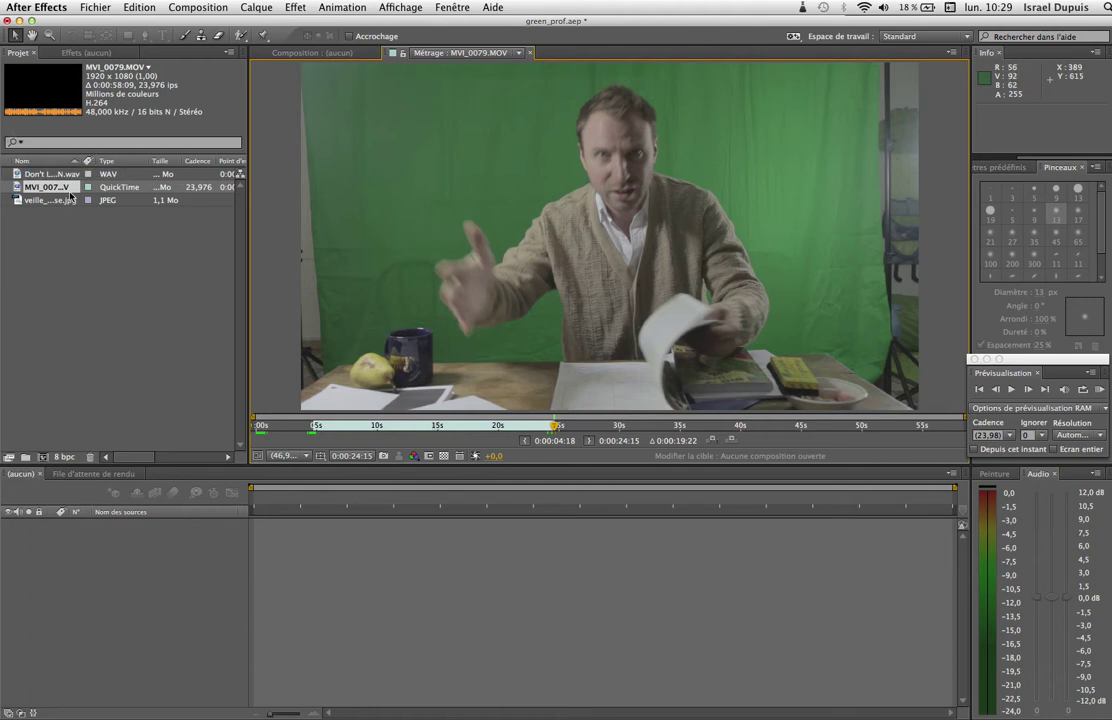
- View the background image veille_classe.jpg in the footage viewer, leaving no project item selected
double_click(21, 202)
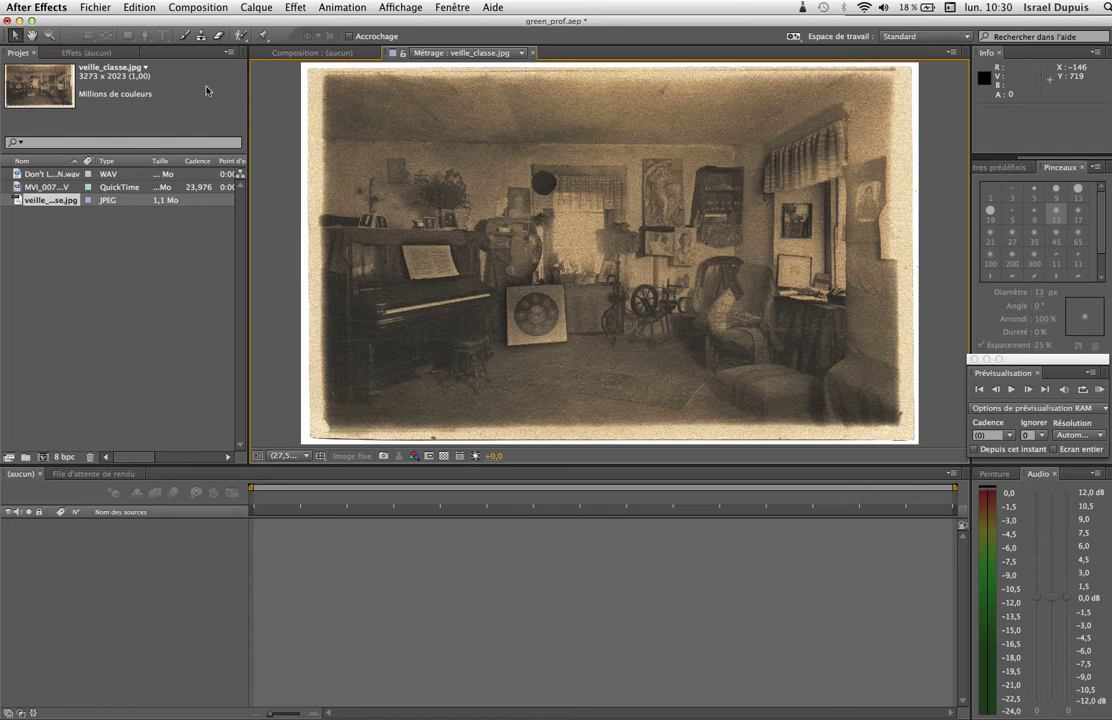
click(38, 187)
click(116, 274)
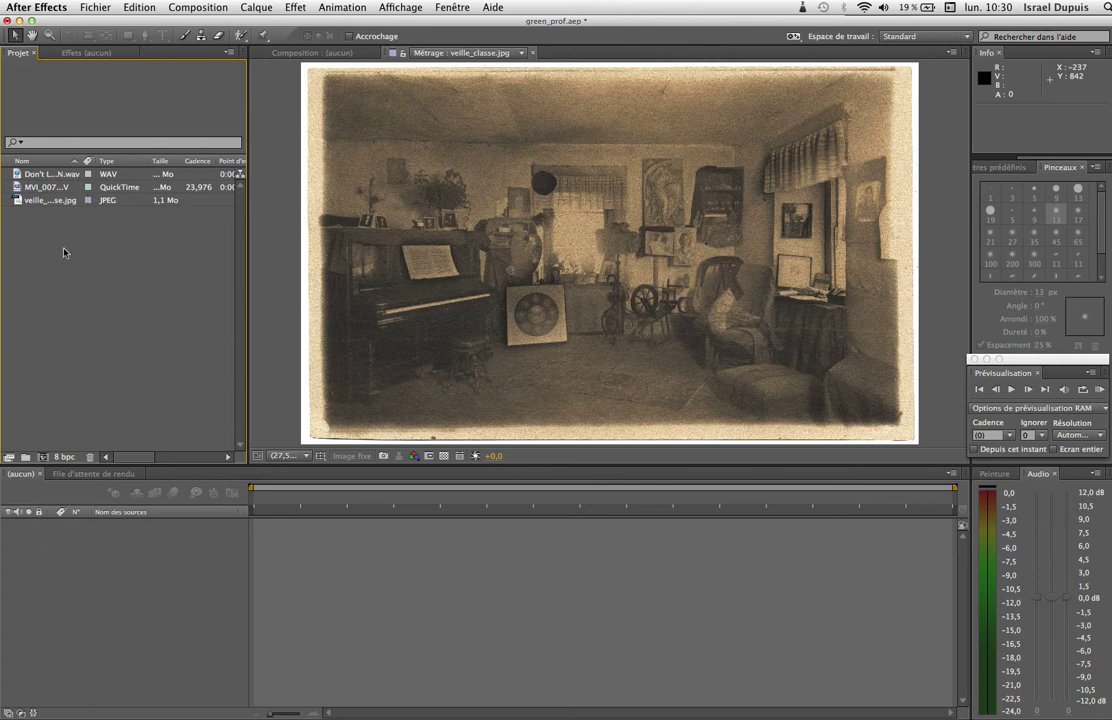
- Start a new composition named film using the HDV/HDTV 720 25 preset
click(44, 457)
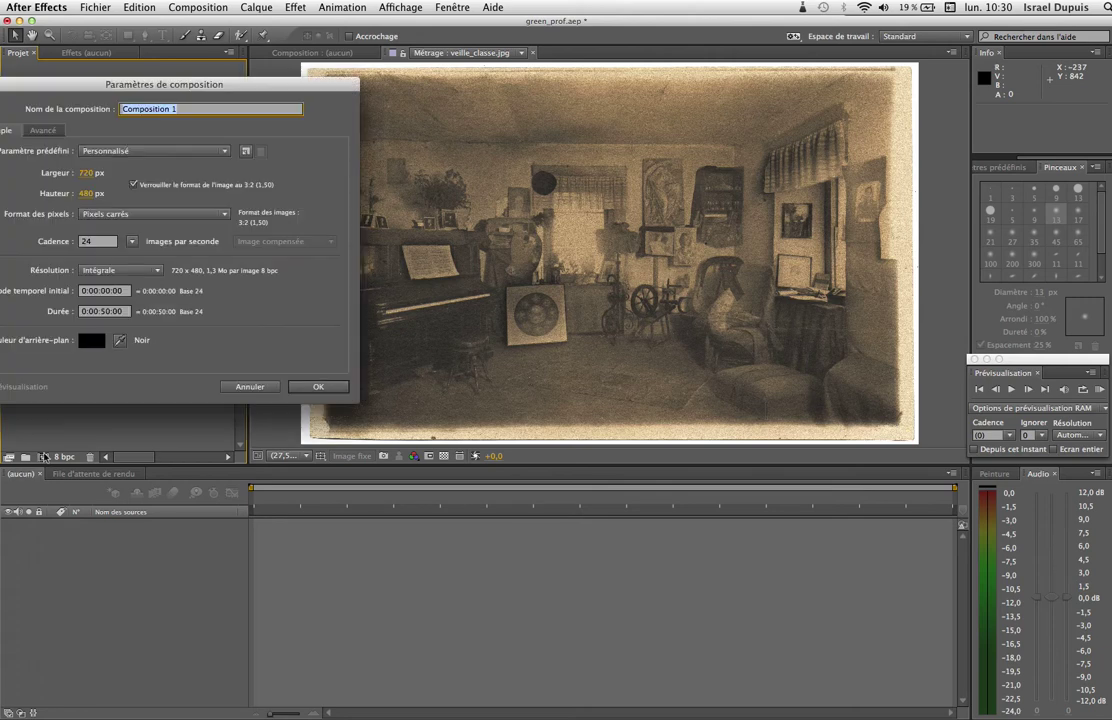
drag(158, 82, 425, 151)
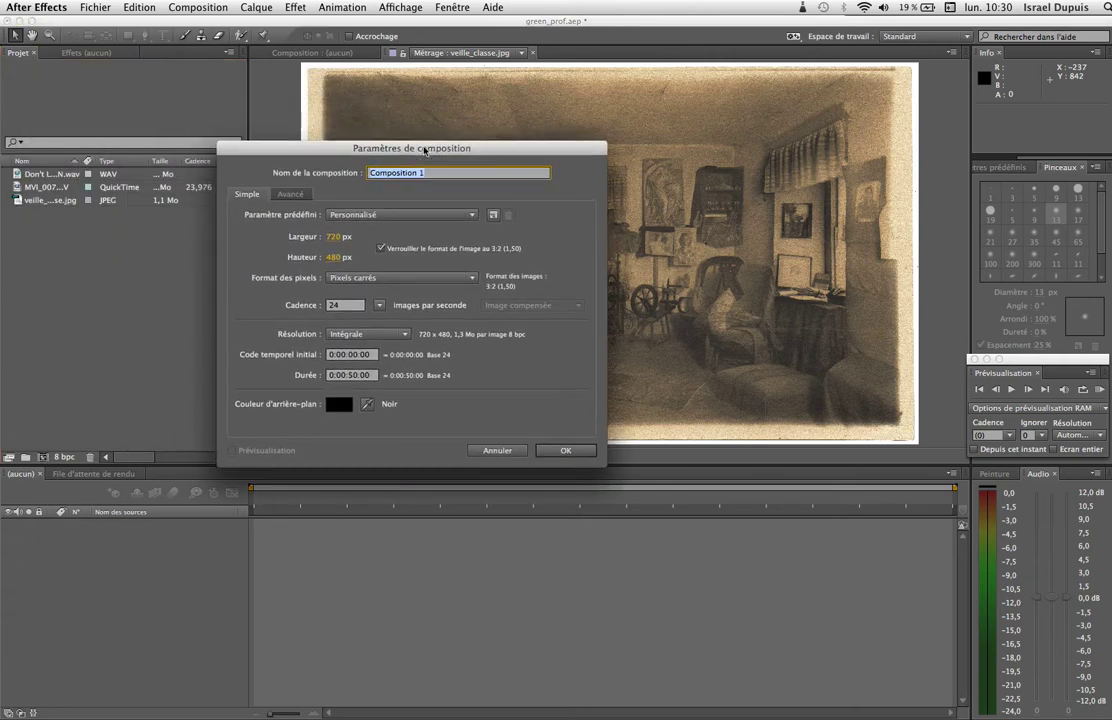
text(film)
click(380, 215)
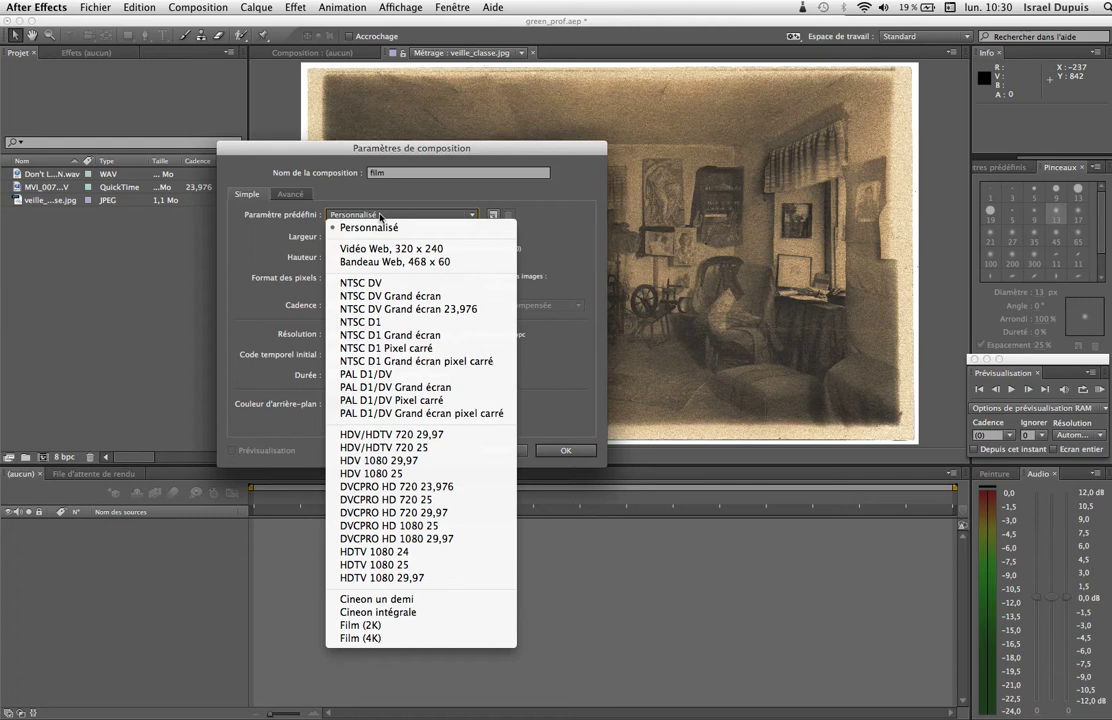
click(436, 448)
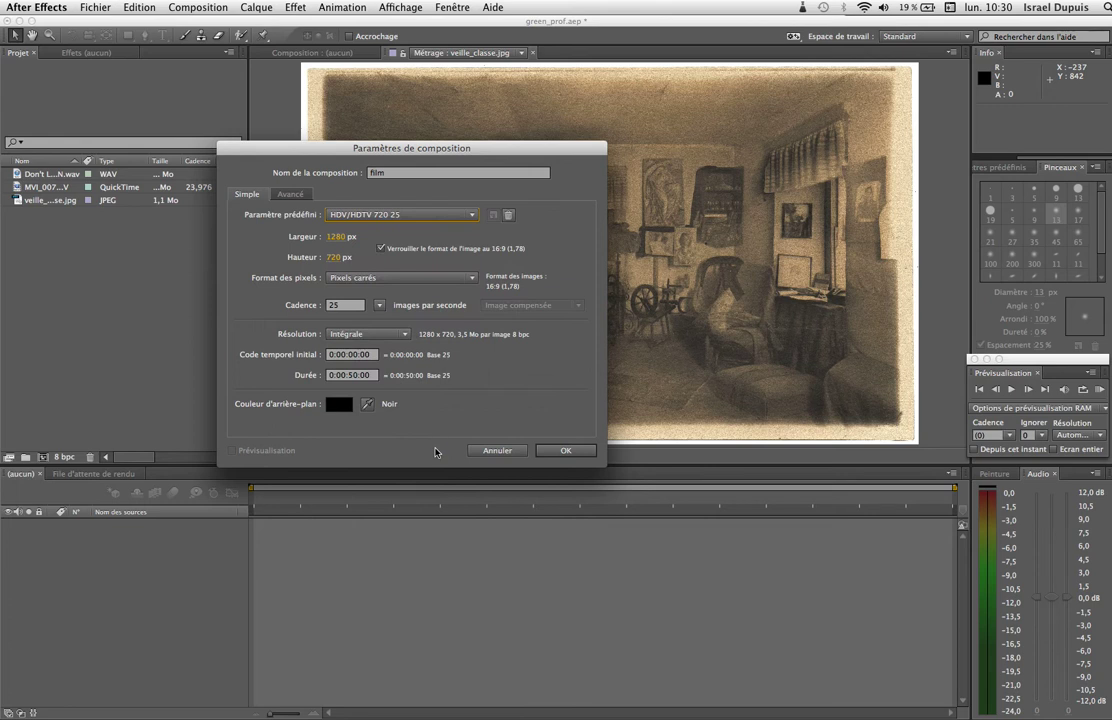
- Set the film composition's frame rate to 23,976 and its duration to 0:00:20:00, and create it
click(380, 306)
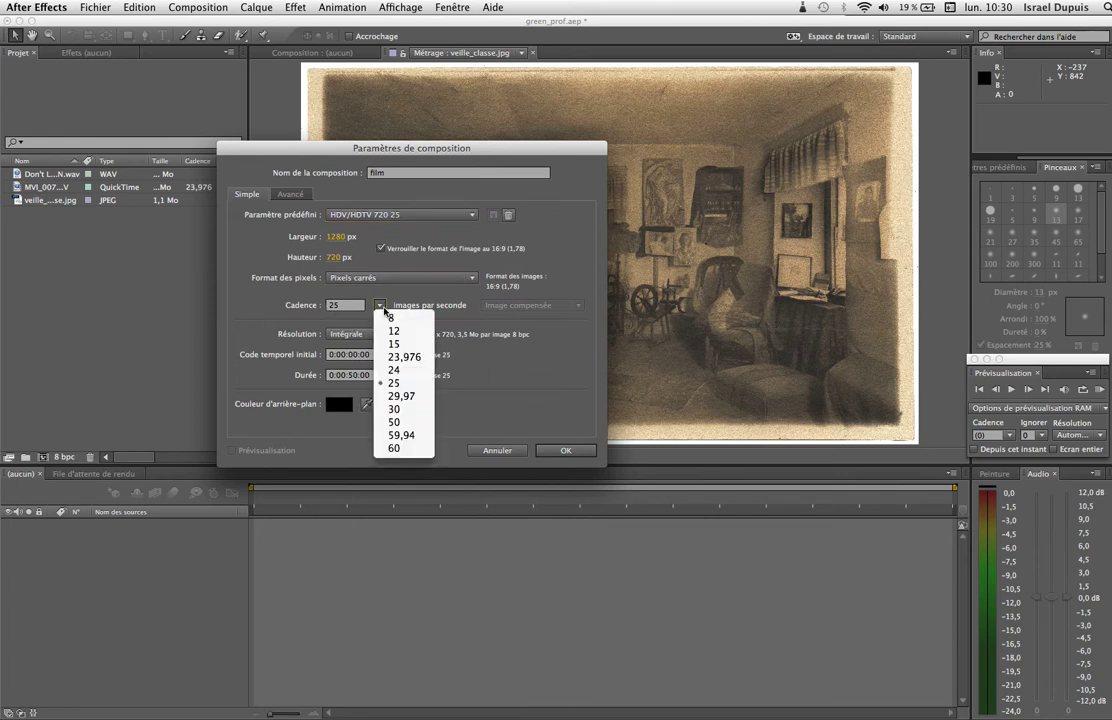
click(405, 357)
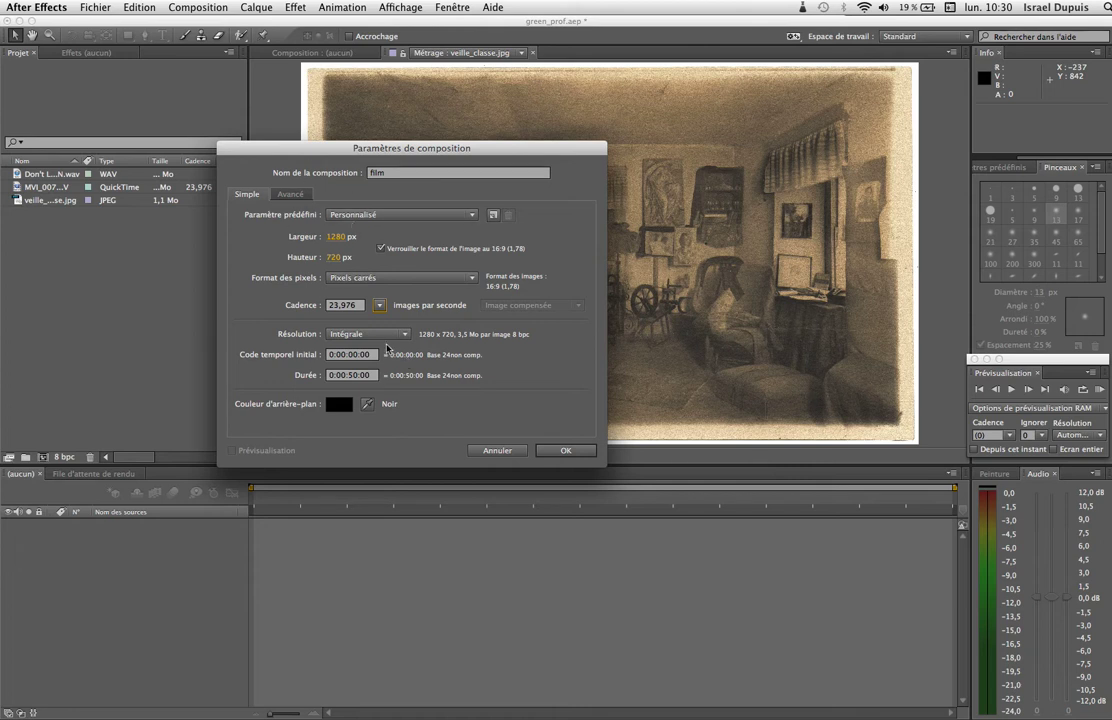
drag(352, 378, 368, 390)
text(2)
click(562, 451)
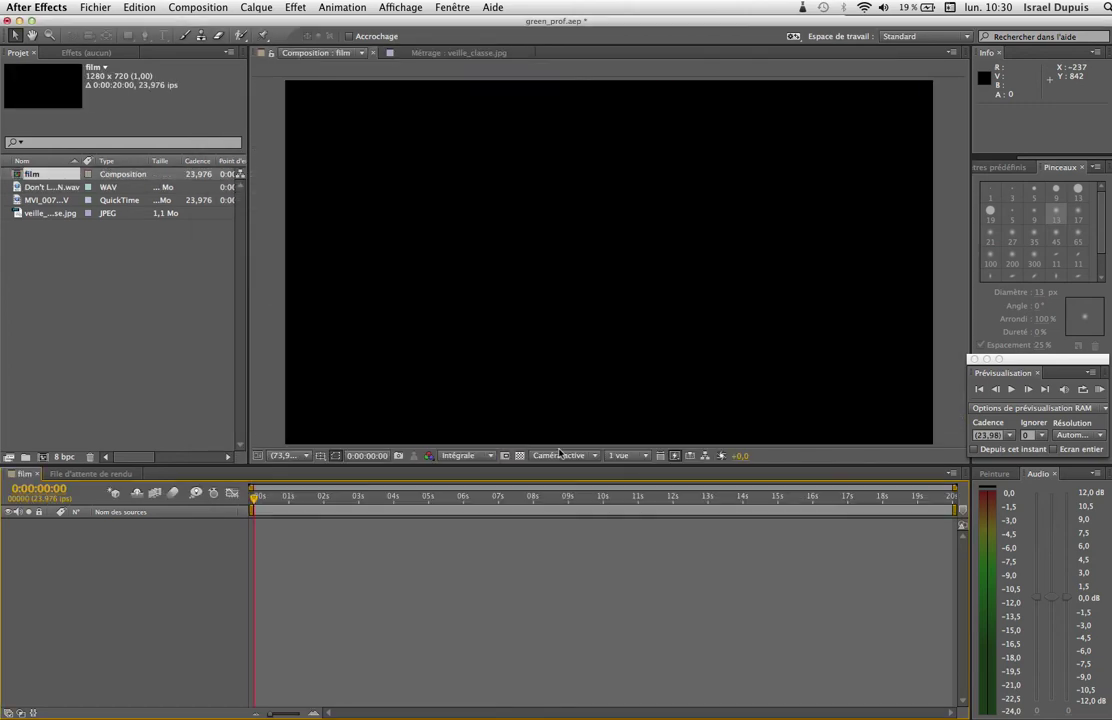
- Place the trimmed MVI_0079.MOV footage as a layer centred in the film composition
click(15, 201)
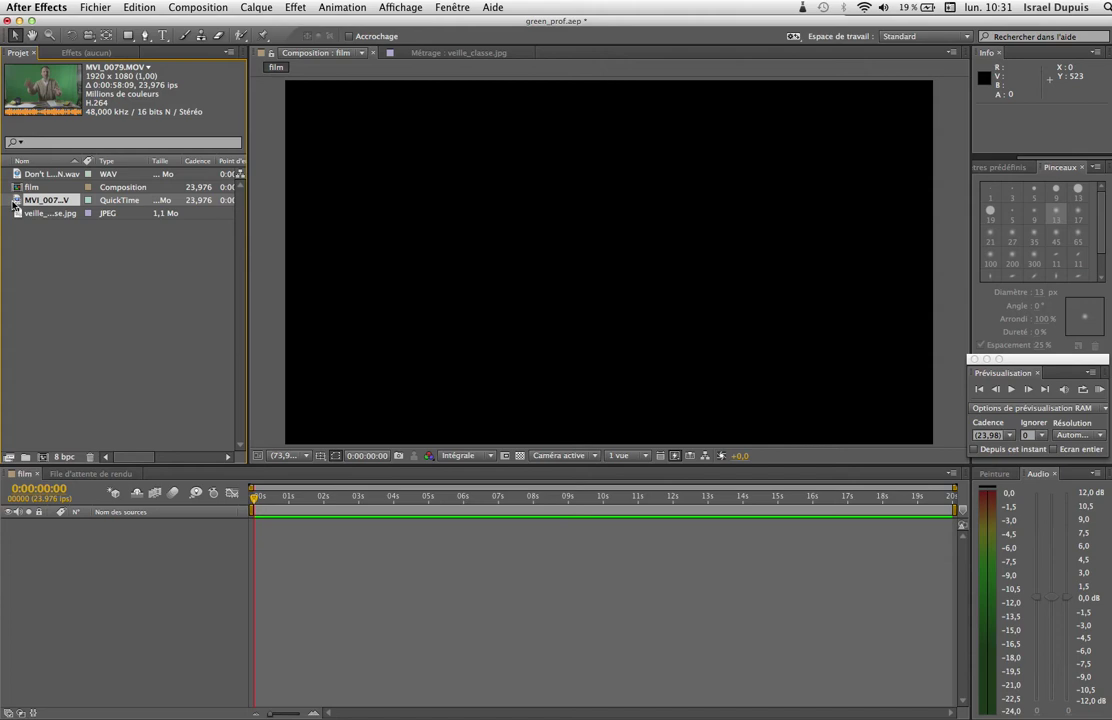
drag(18, 206, 598, 288)
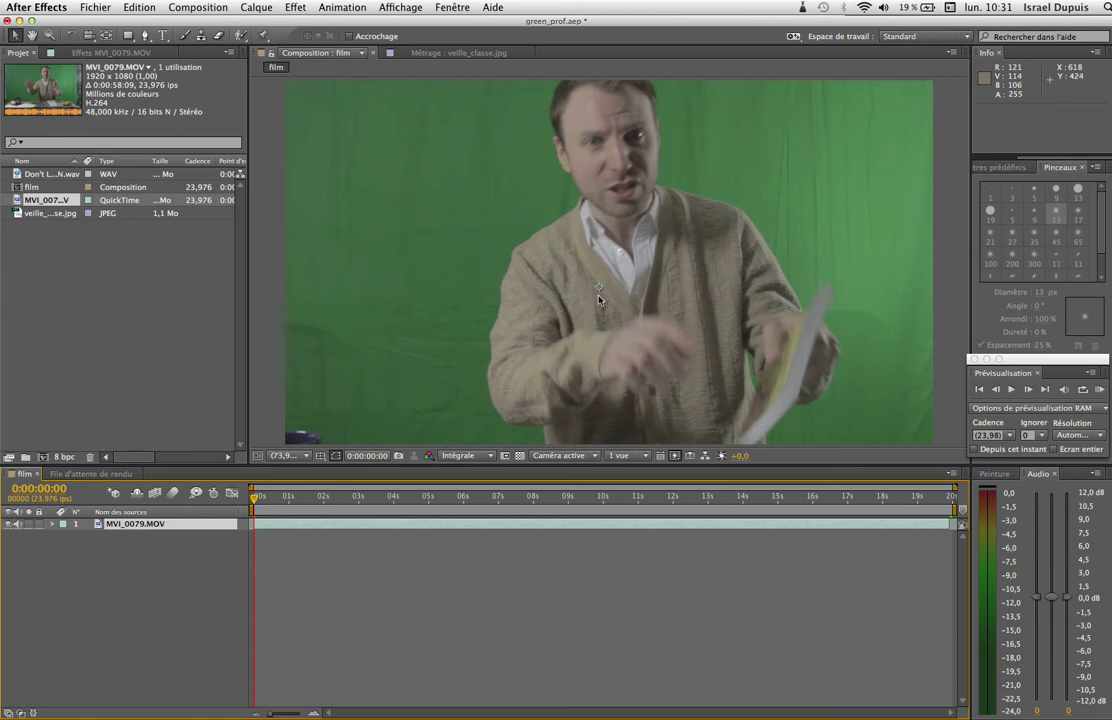
- Scale the MVI_0079.MOV layer down to about 75 % and reposition it at 675,8, 351,4 so the desk fits the frame
click(284, 456)
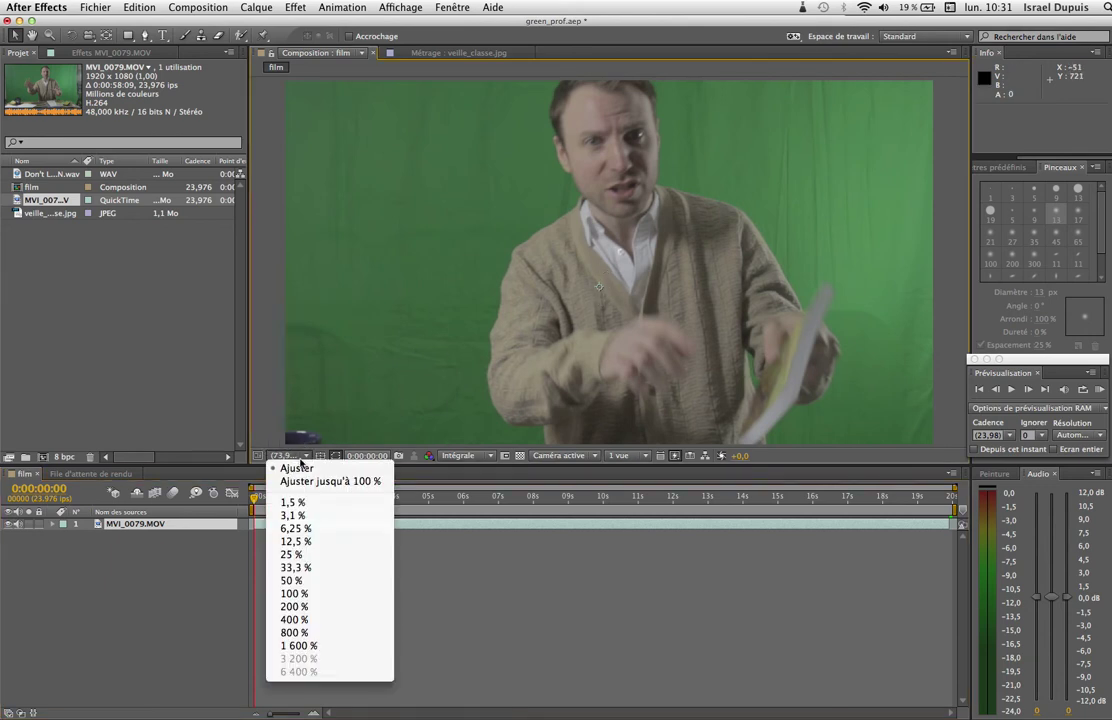
click(322, 555)
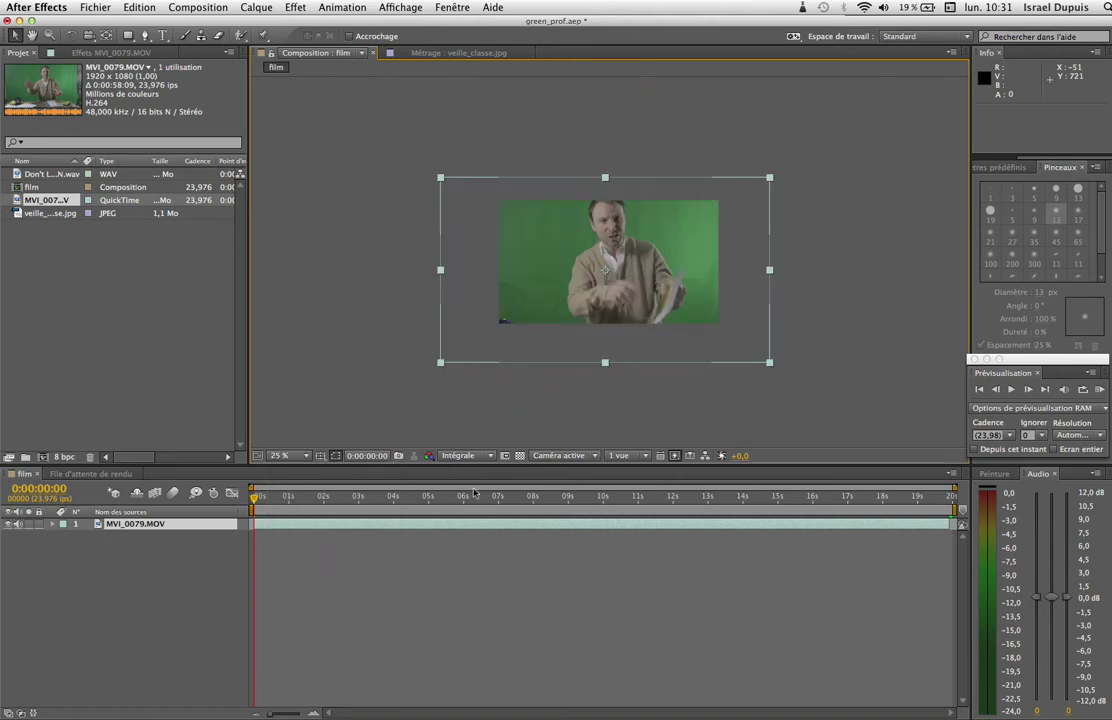
click(770, 366)
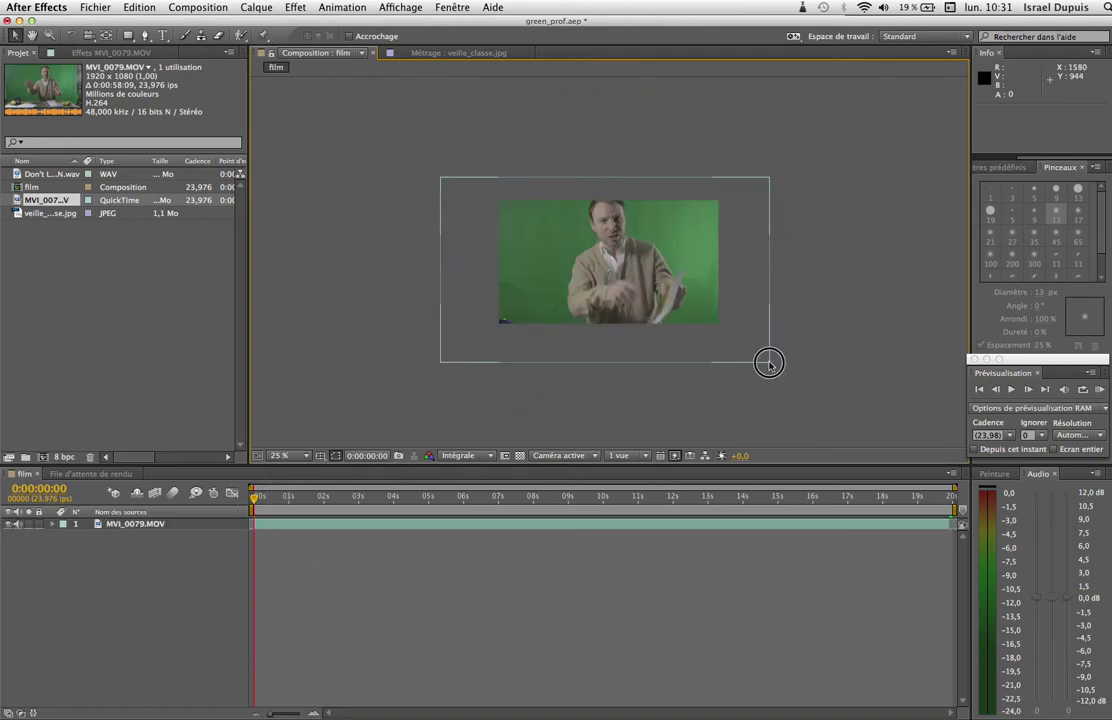
double_click(755, 358)
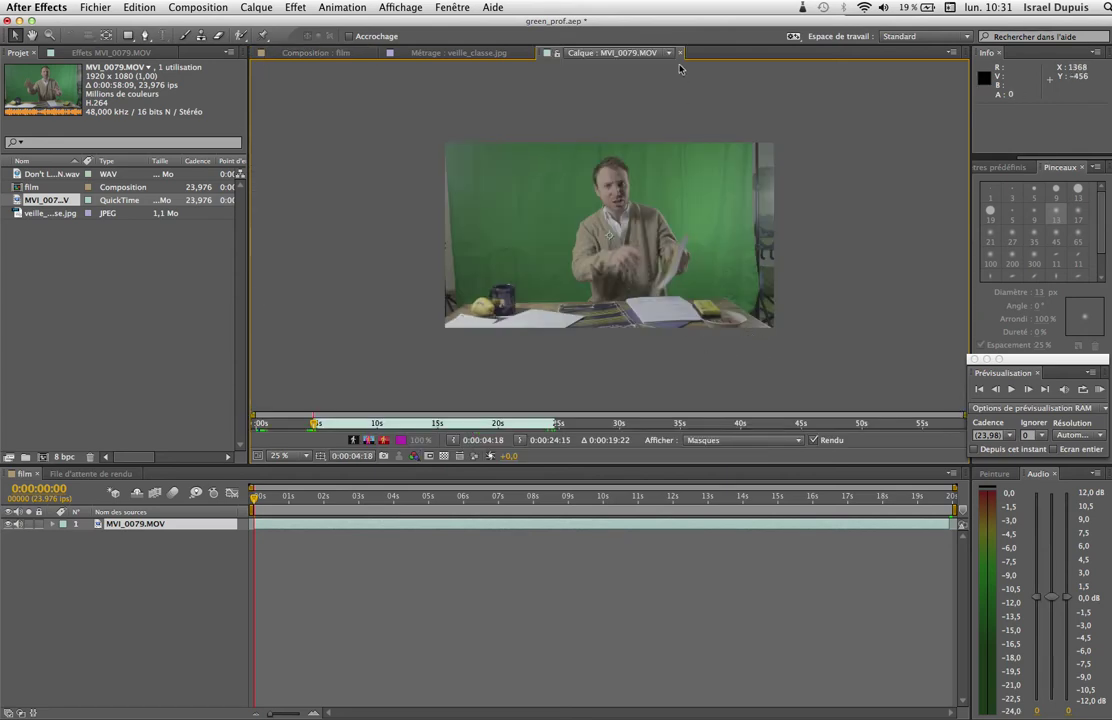
click(680, 52)
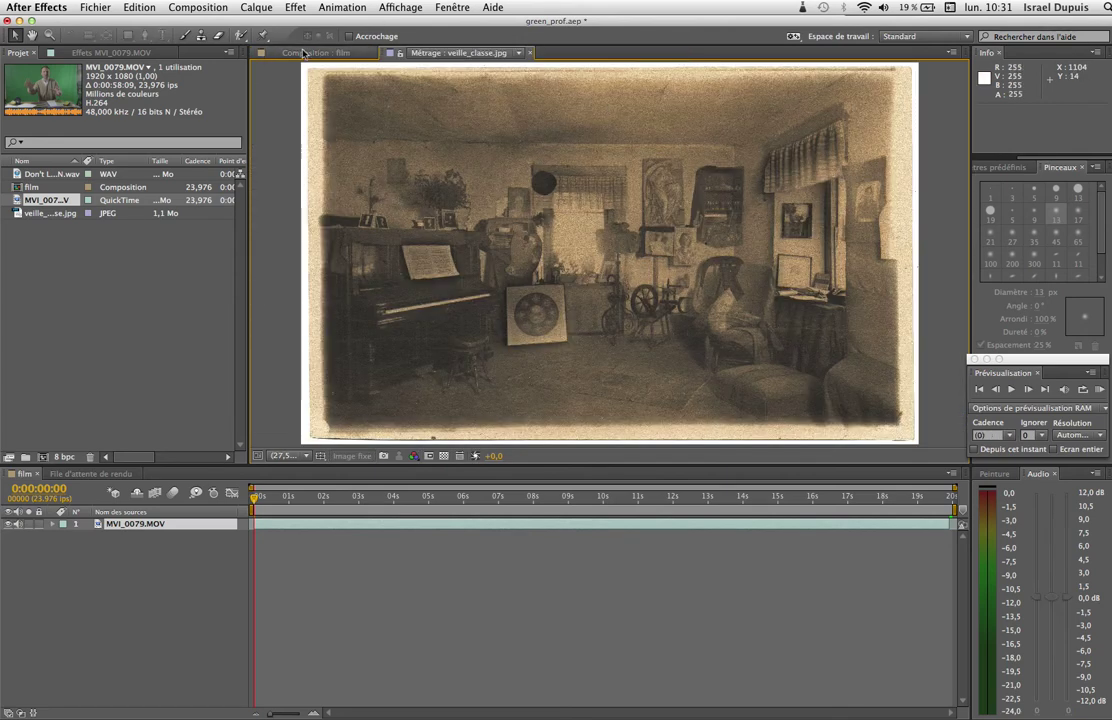
click(305, 52)
drag(769, 363, 707, 297)
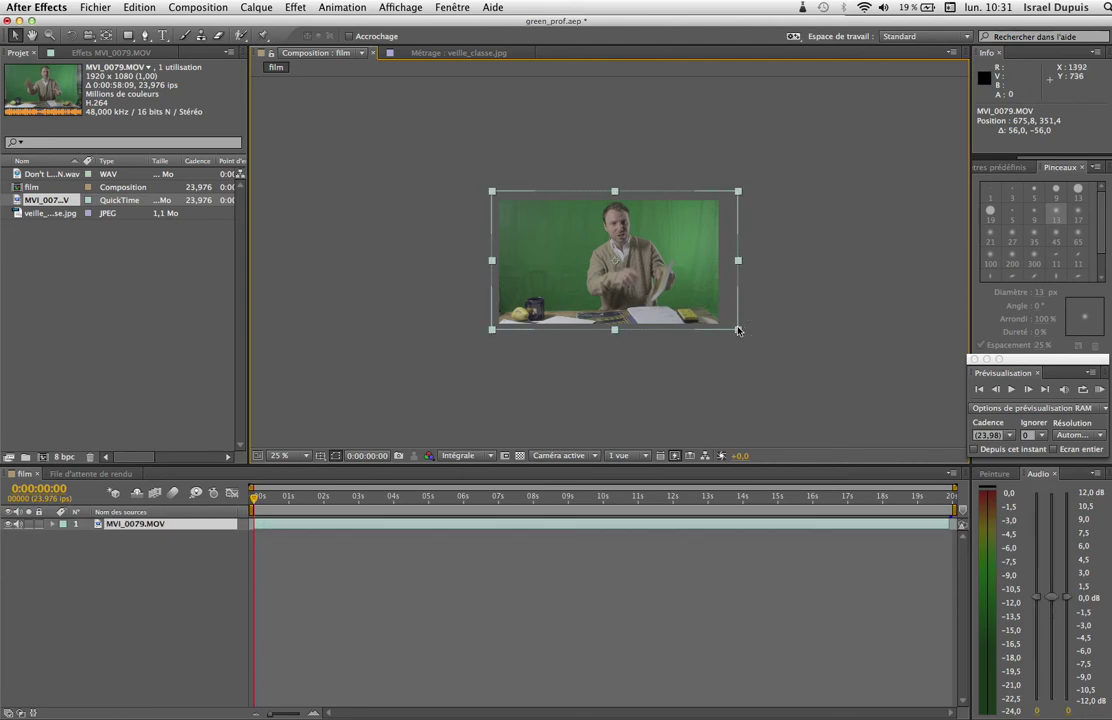
- Enlarge the MVI_0079.MOV layer to a scale of 77 % in the film composition, leaving it deselected
double_click(740, 335)
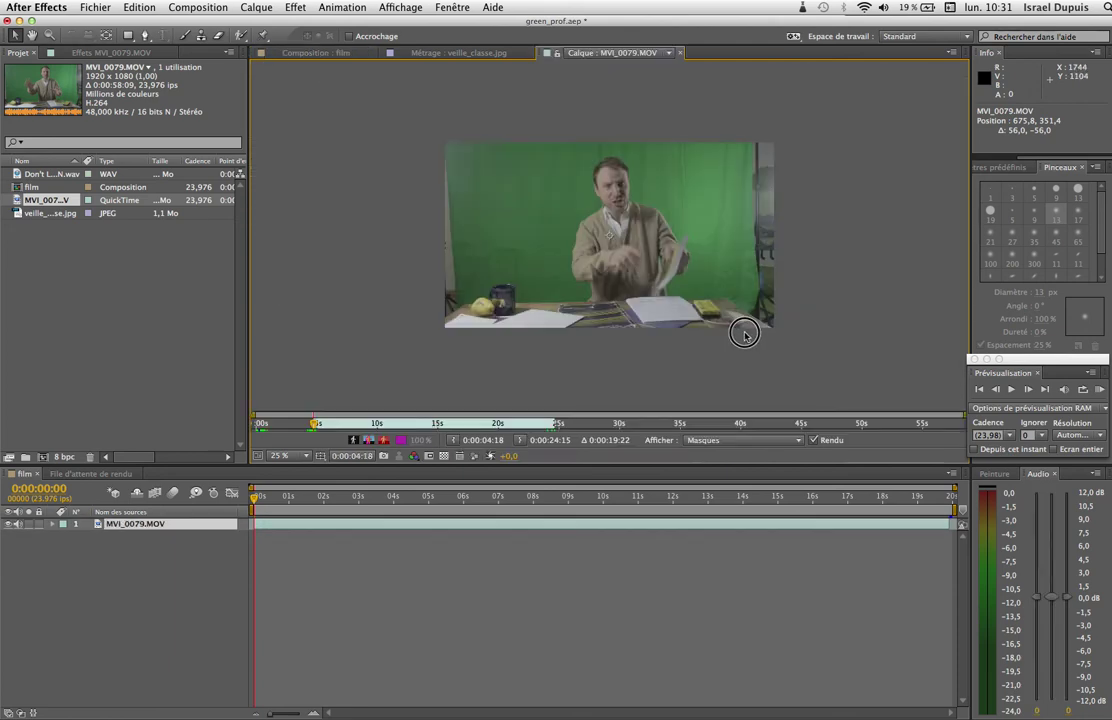
click(680, 54)
click(316, 52)
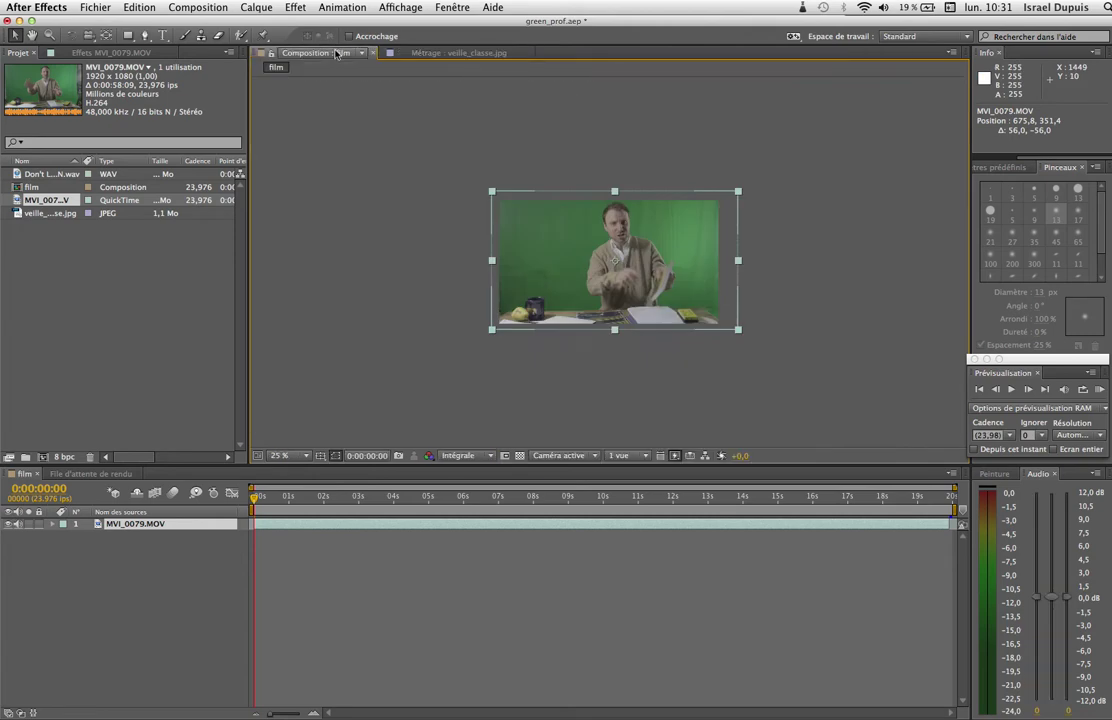
click(490, 332)
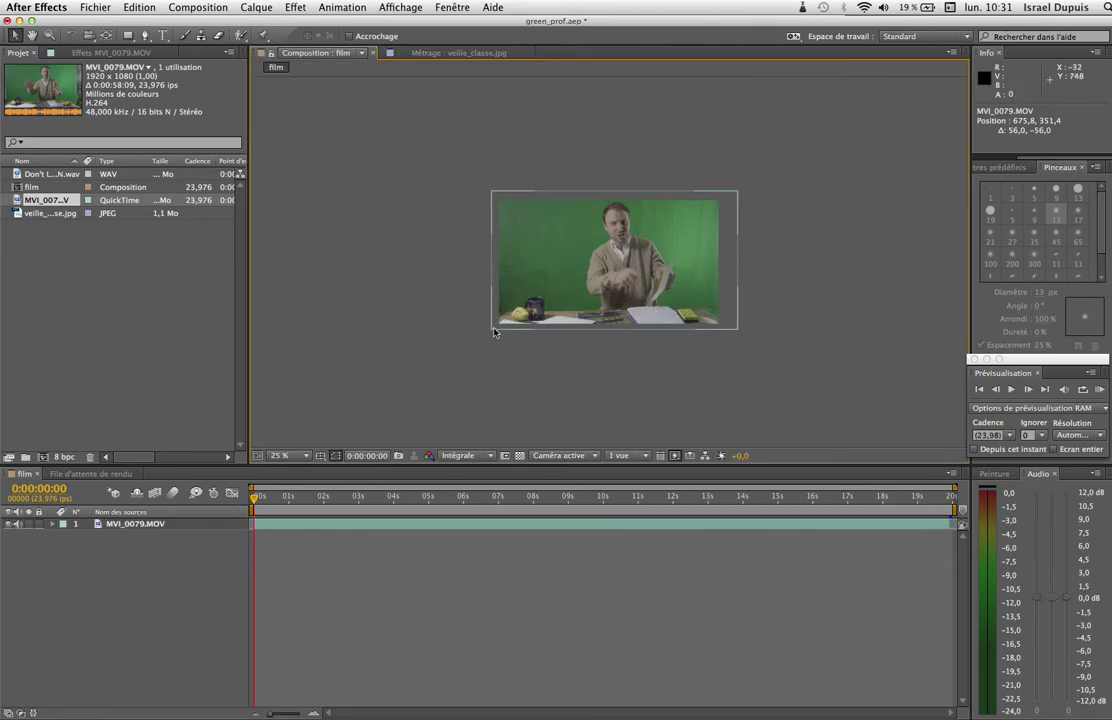
double_click(491, 333)
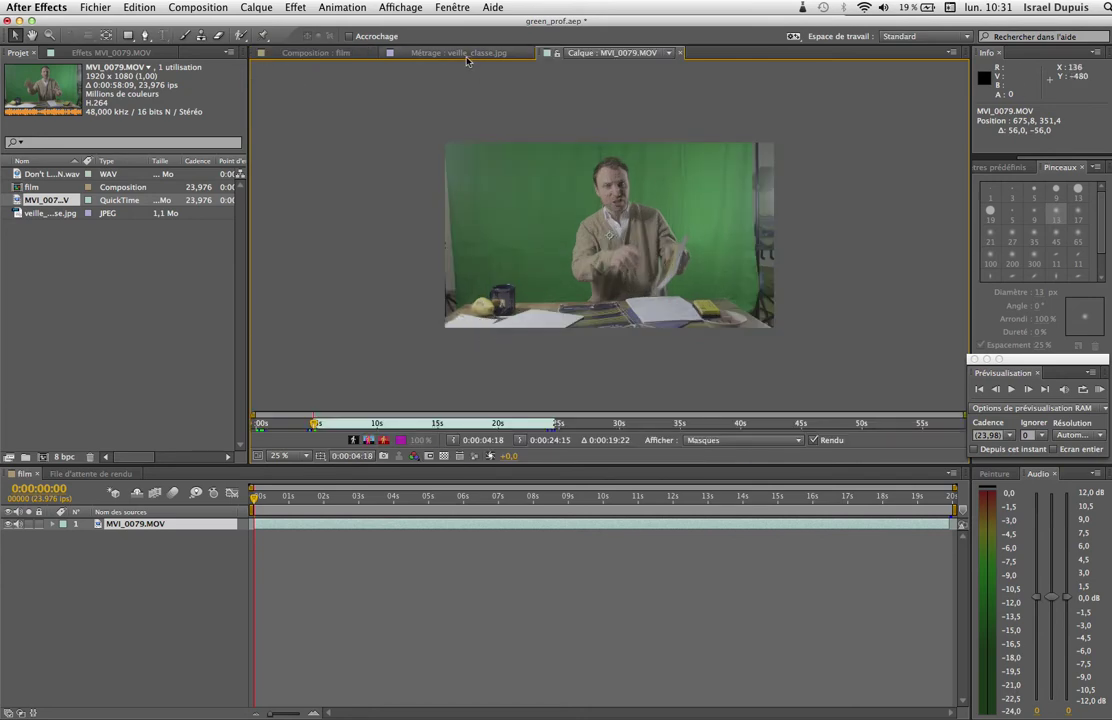
click(466, 57)
click(336, 53)
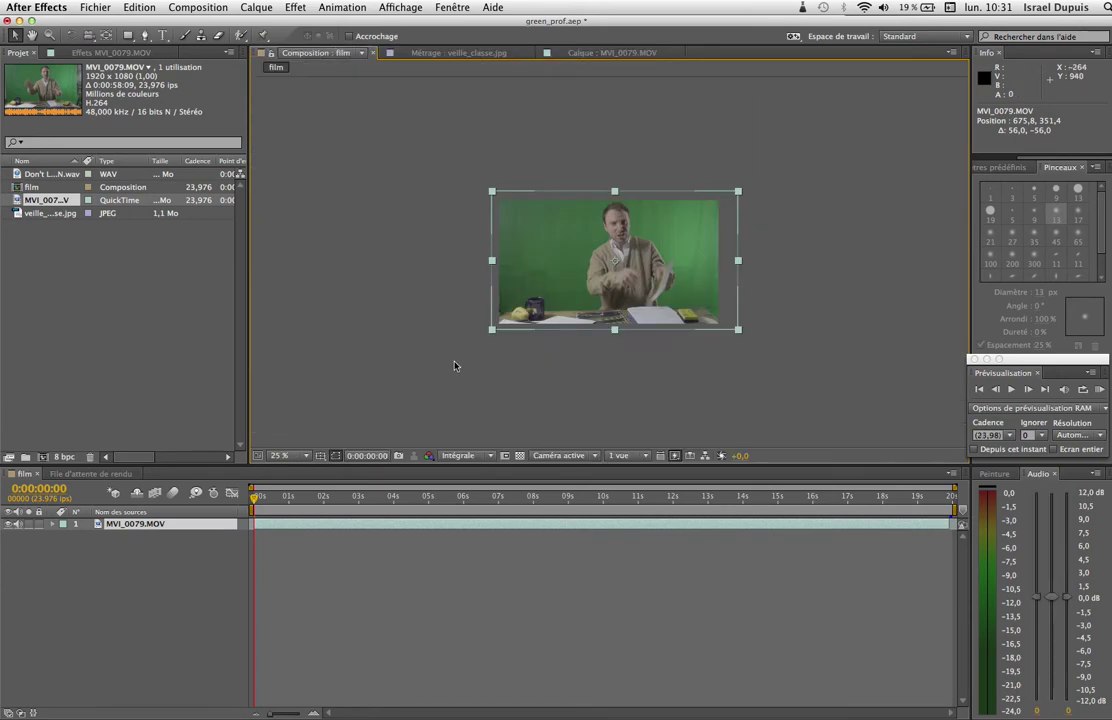
drag(490, 329, 489, 334)
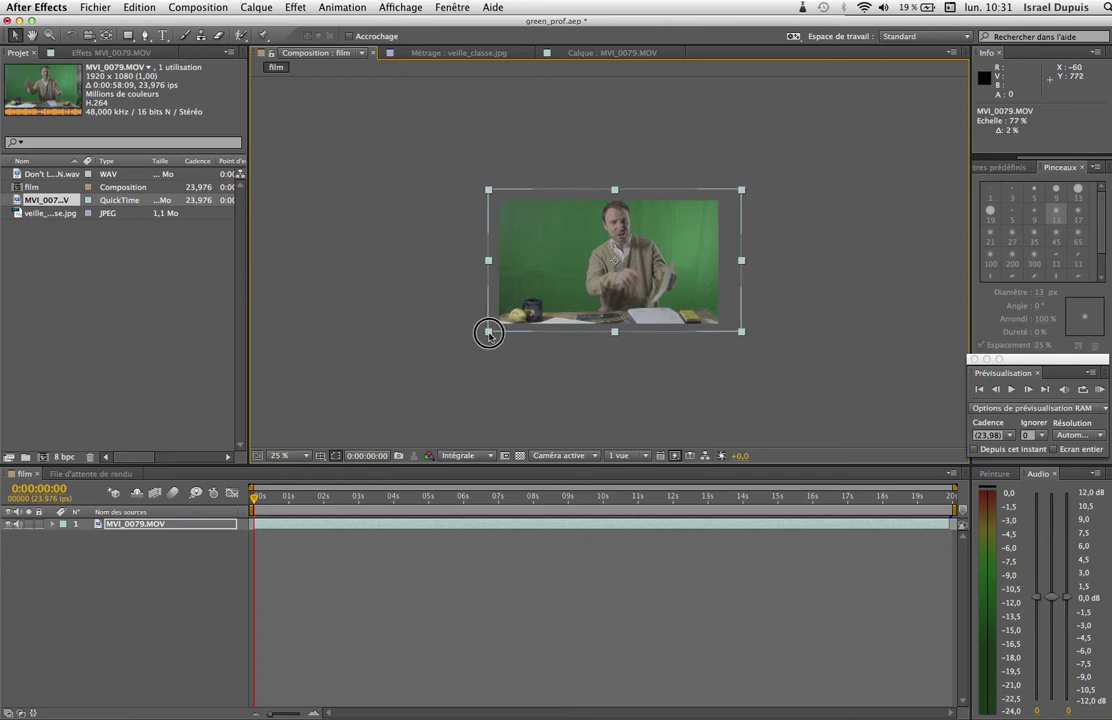
click(579, 392)
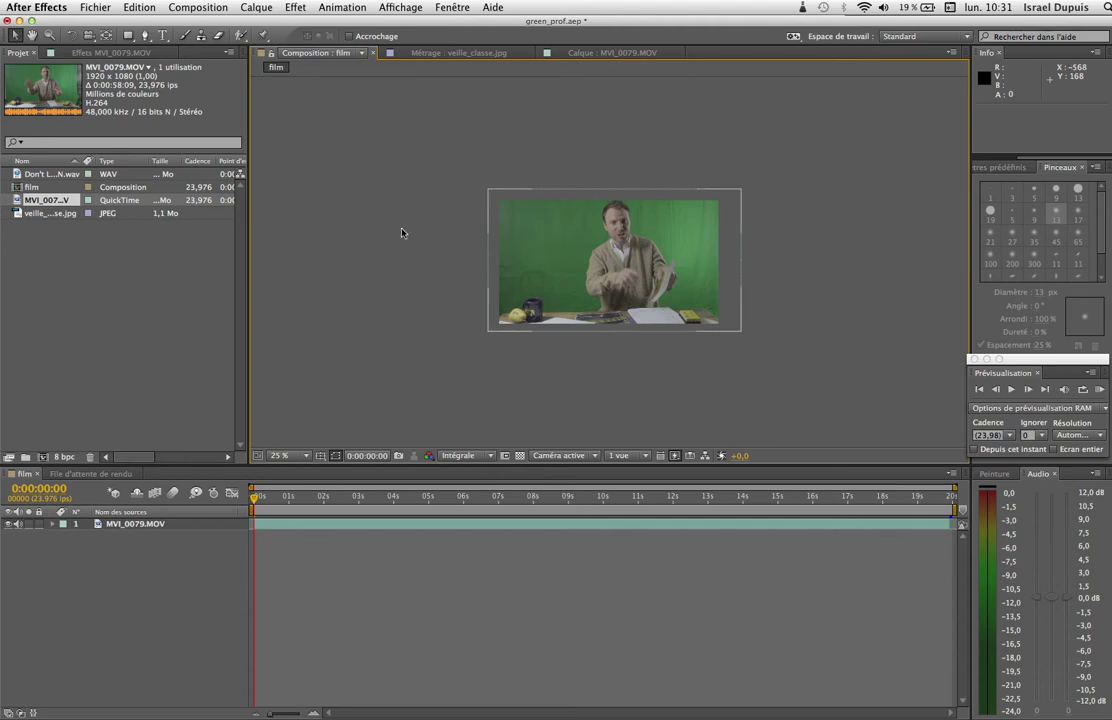
- Place veille_classe.jpg beneath the footage layer and scale it to 43 %, hiding the footage only while resizing the photo
click(27, 213)
drag(25, 222, 73, 538)
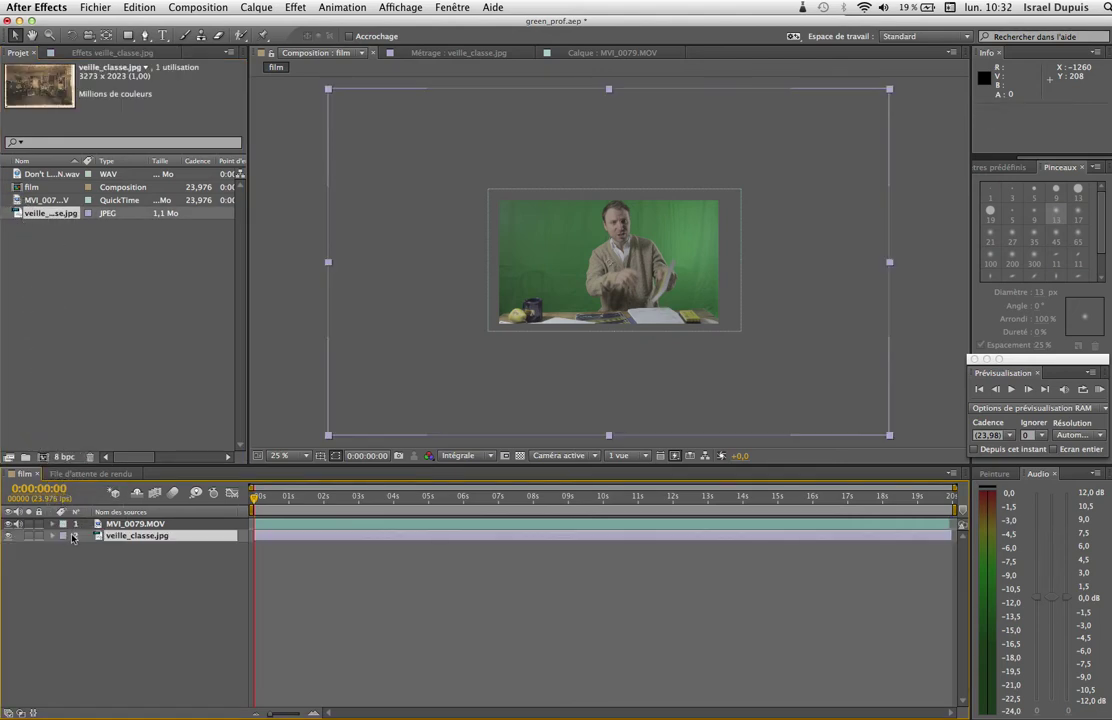
click(12, 524)
drag(328, 435, 462, 340)
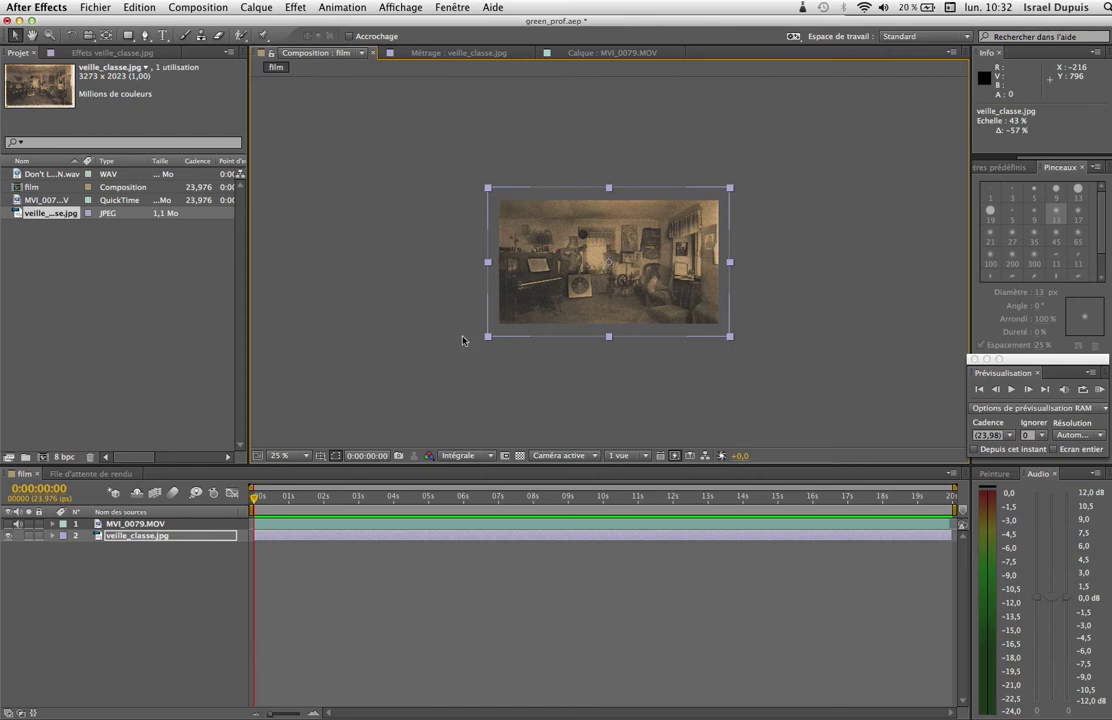
click(592, 401)
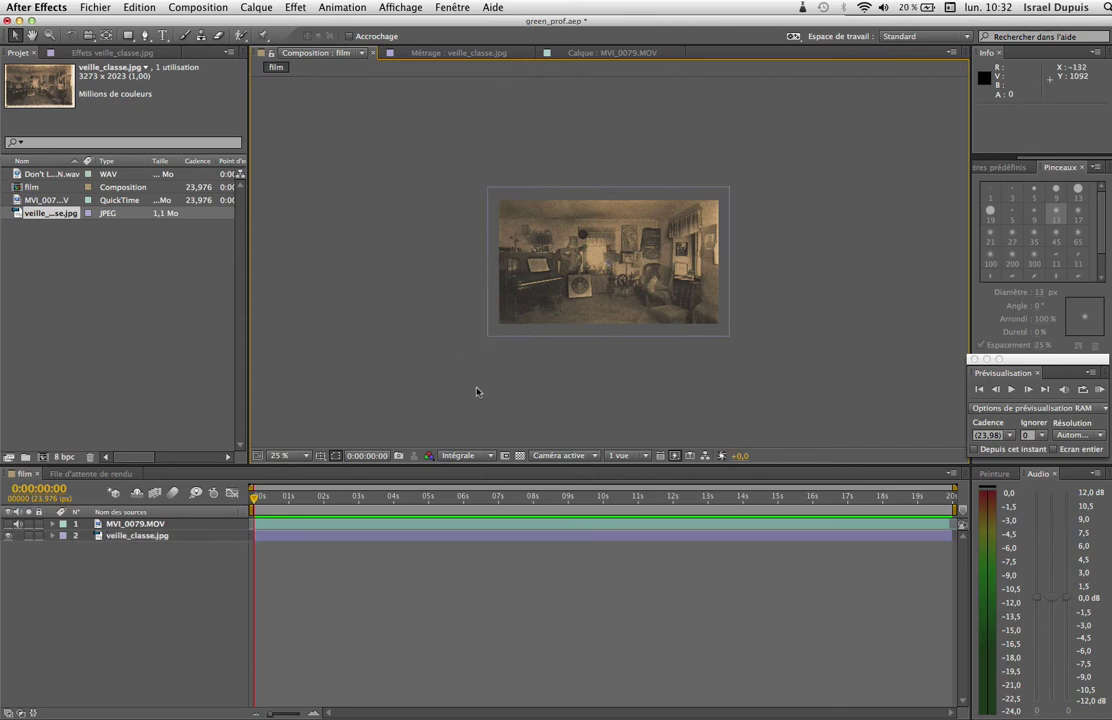
click(8, 525)
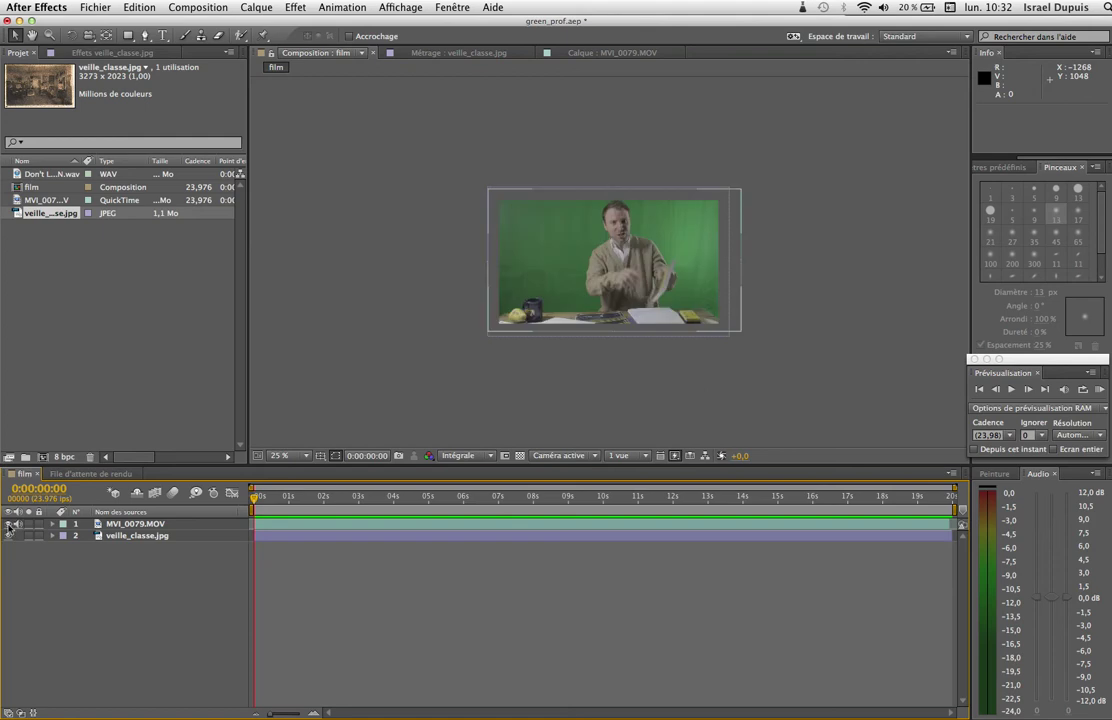
- Add the Don't Look Back WAV music as the lowest layer and move the current time to 0:00:02:02
click(42, 174)
drag(18, 174, 47, 547)
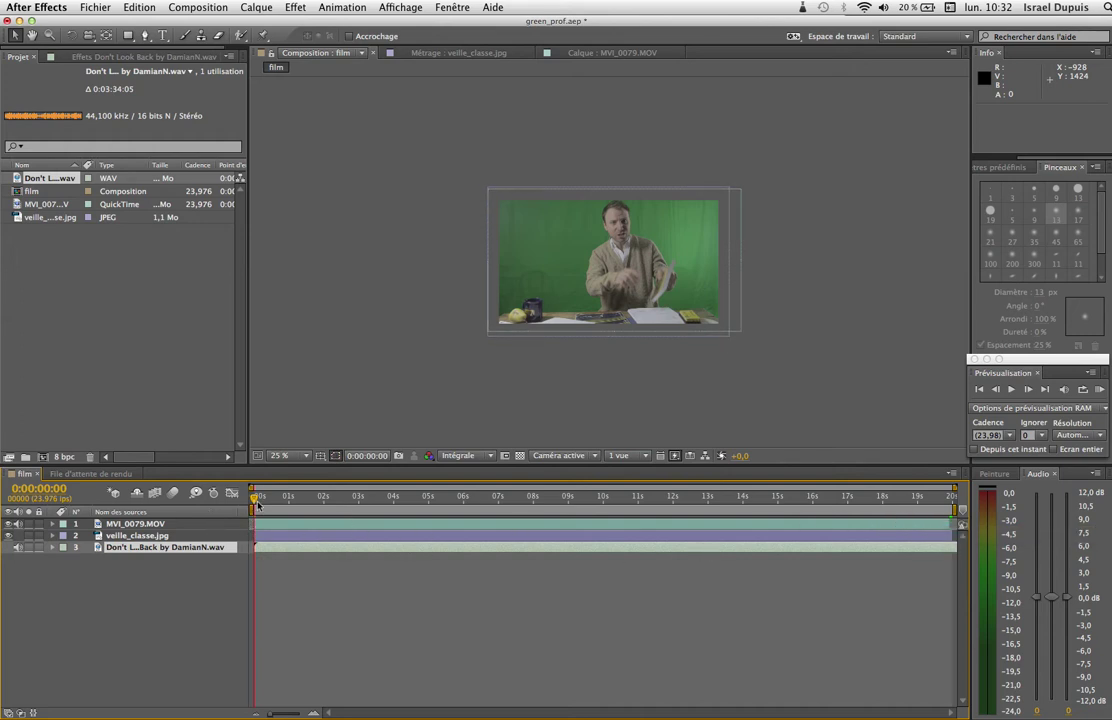
click(325, 501)
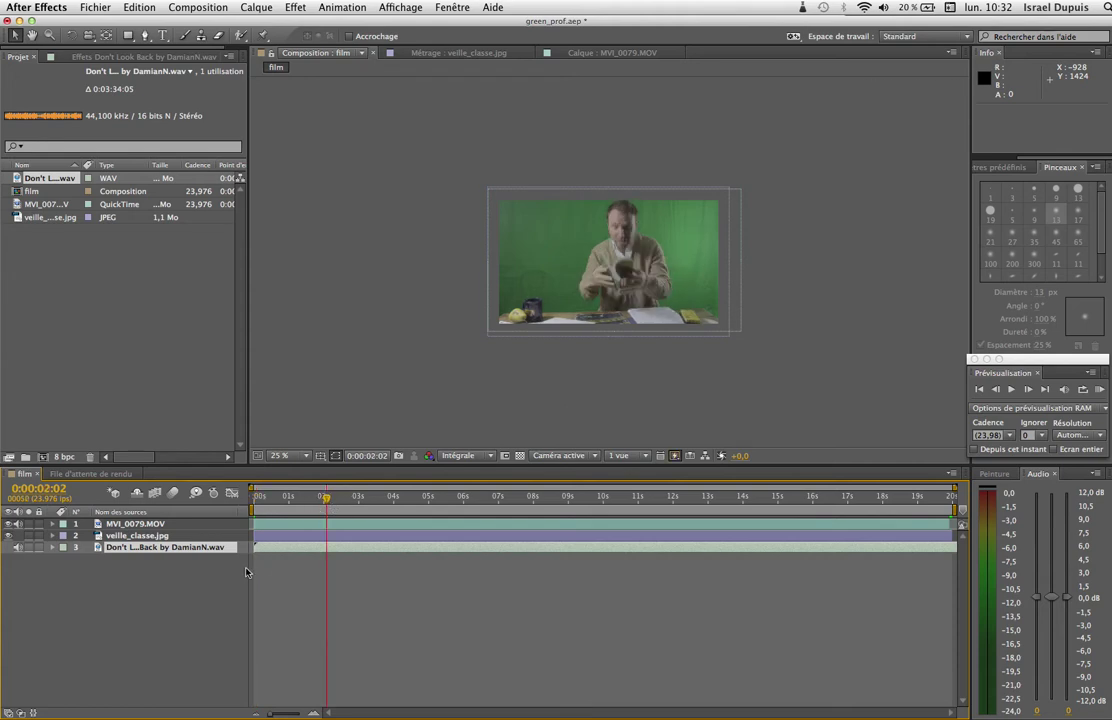
- Extend the MVI_0079.MOV and veille_classe.jpg layers to the end of the composition and save the project
click(950, 523)
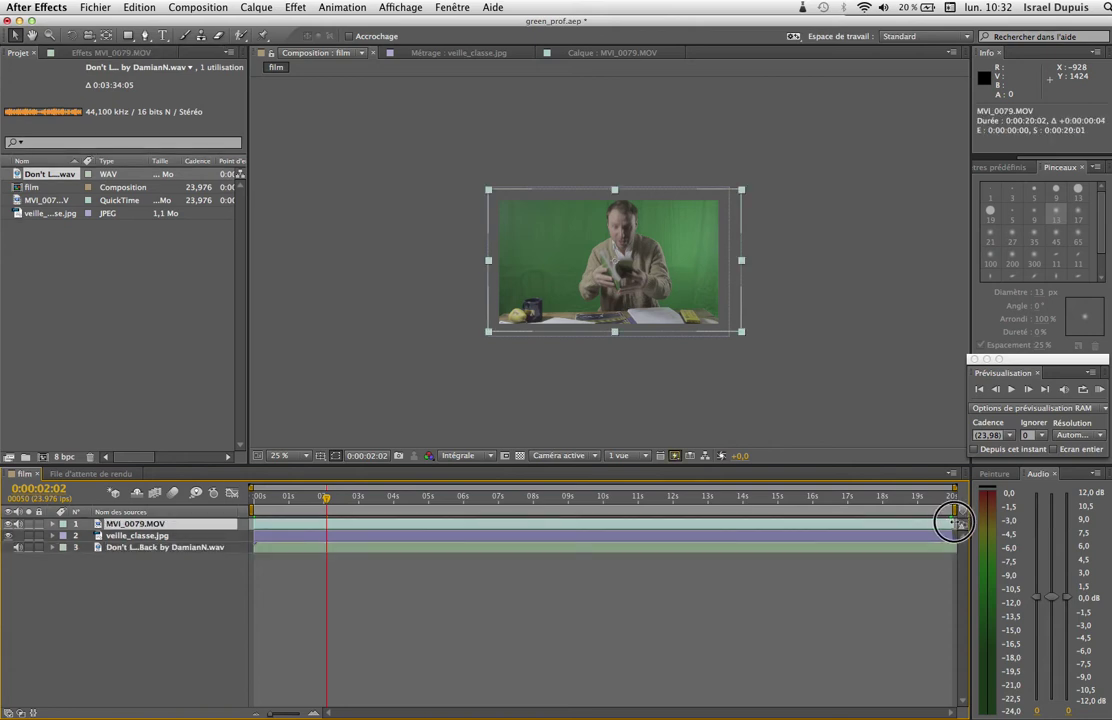
mouse_move(955, 523)
mouse_down()
mouse_move(799, 523)
mouse_move(958, 524)
mouse_up()
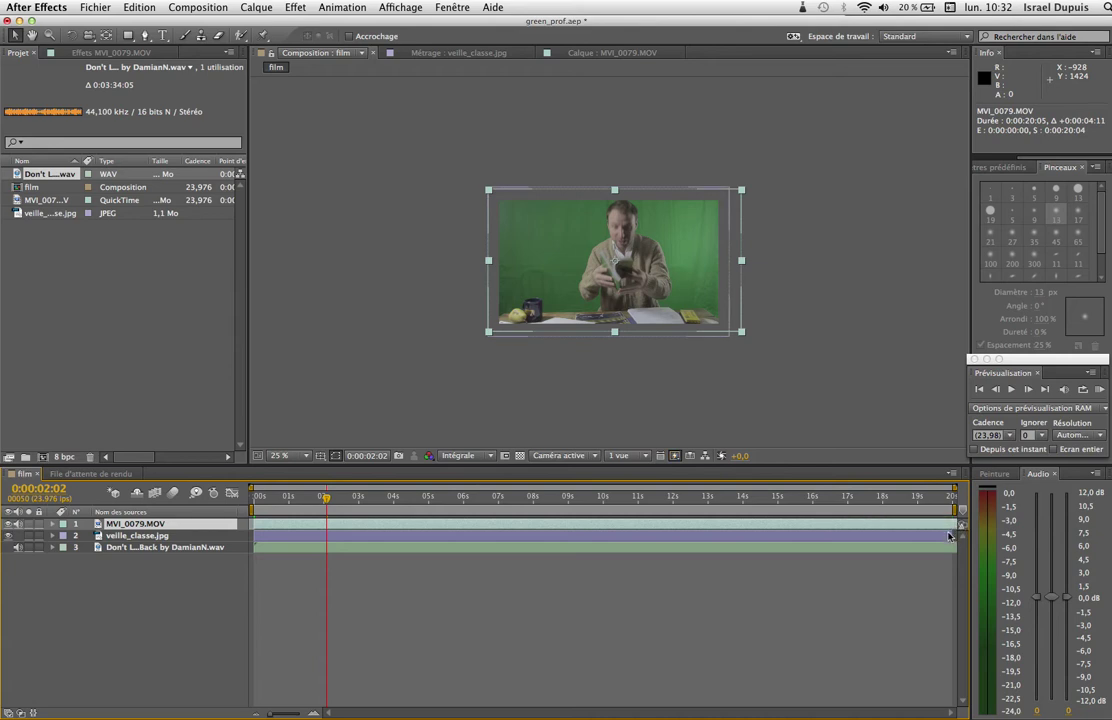
click(949, 536)
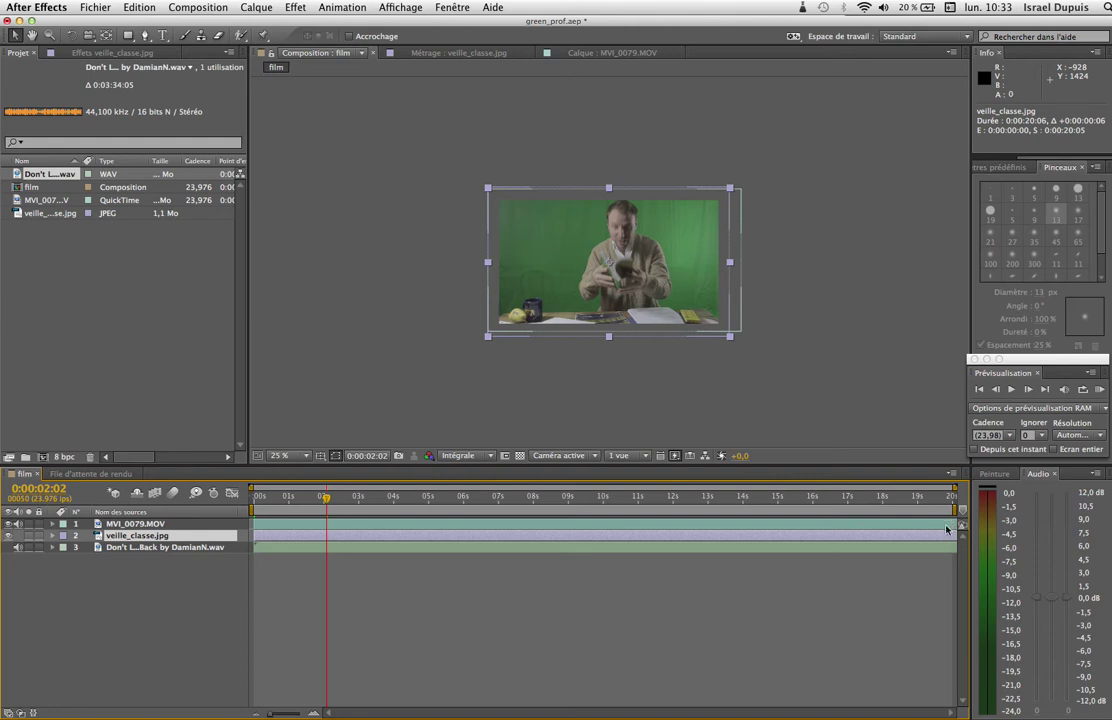
click(578, 432)
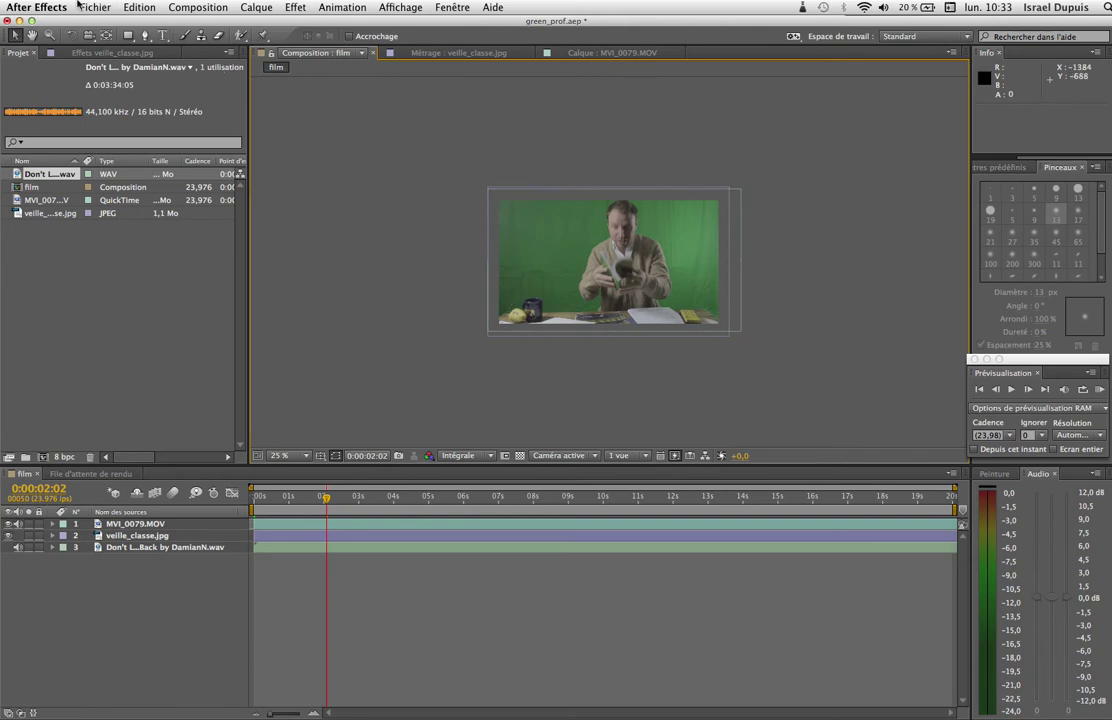
key(super+s)
- Apply the Keylight (1.2) effect to the MVI_0079.MOV layer with the current time at 0:00:01:05
click(136, 525)
drag(327, 499, 297, 505)
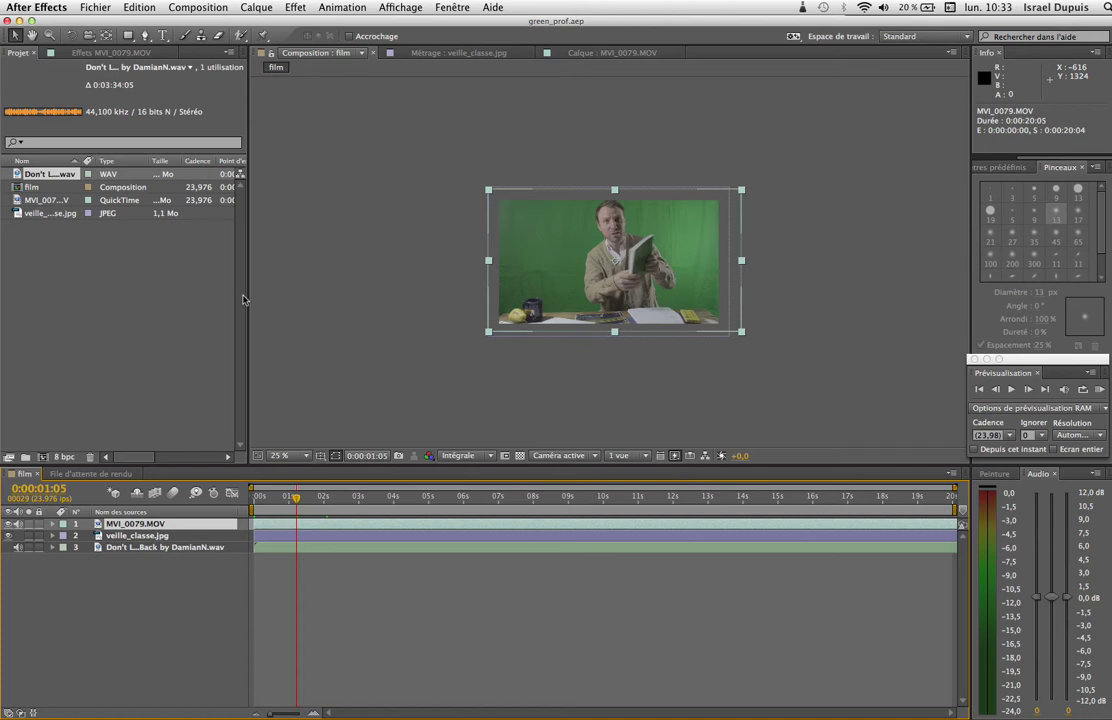
click(293, 7)
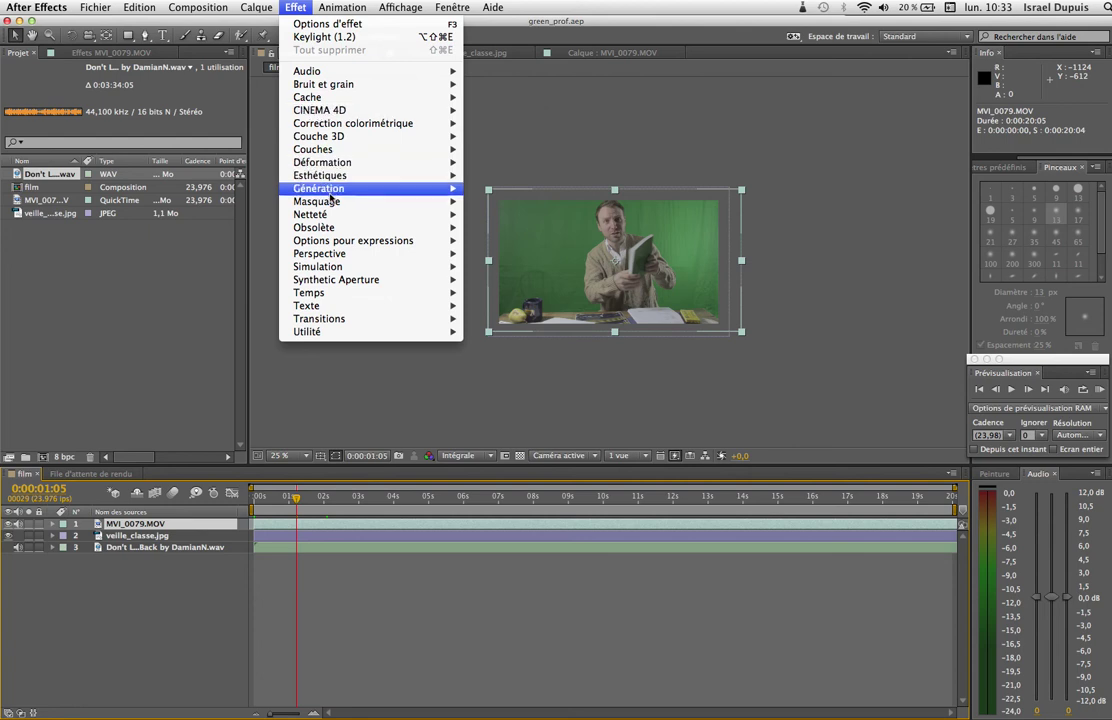
mouse_move(329, 192)
mouse_move(328, 218)
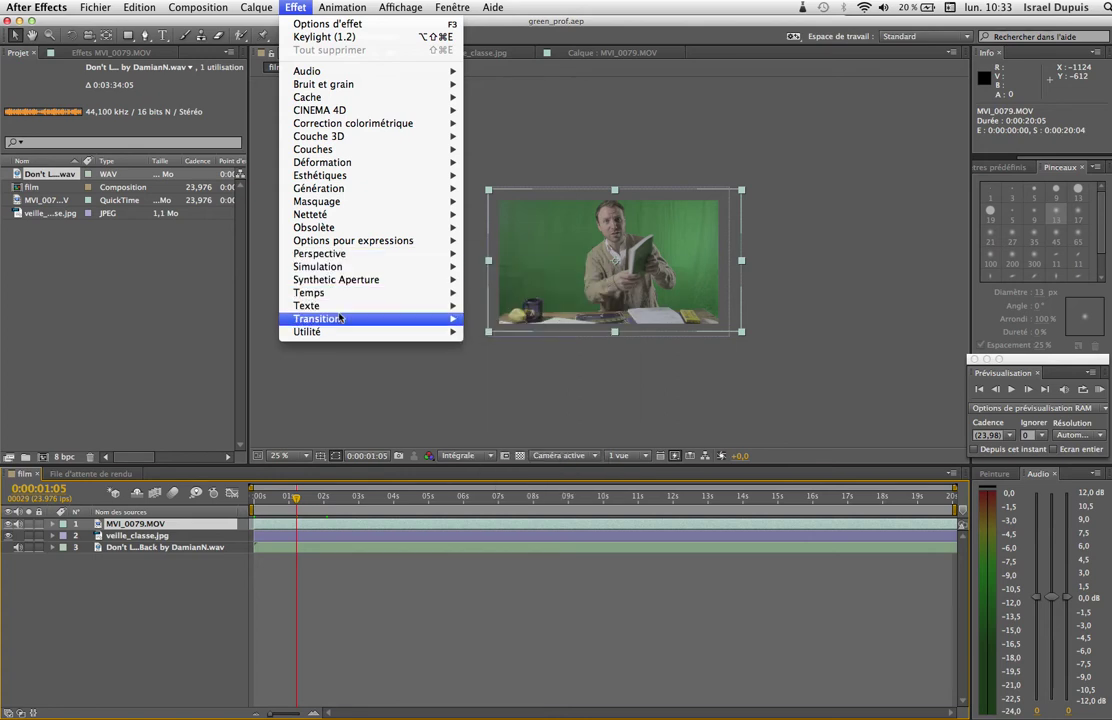
mouse_move(340, 318)
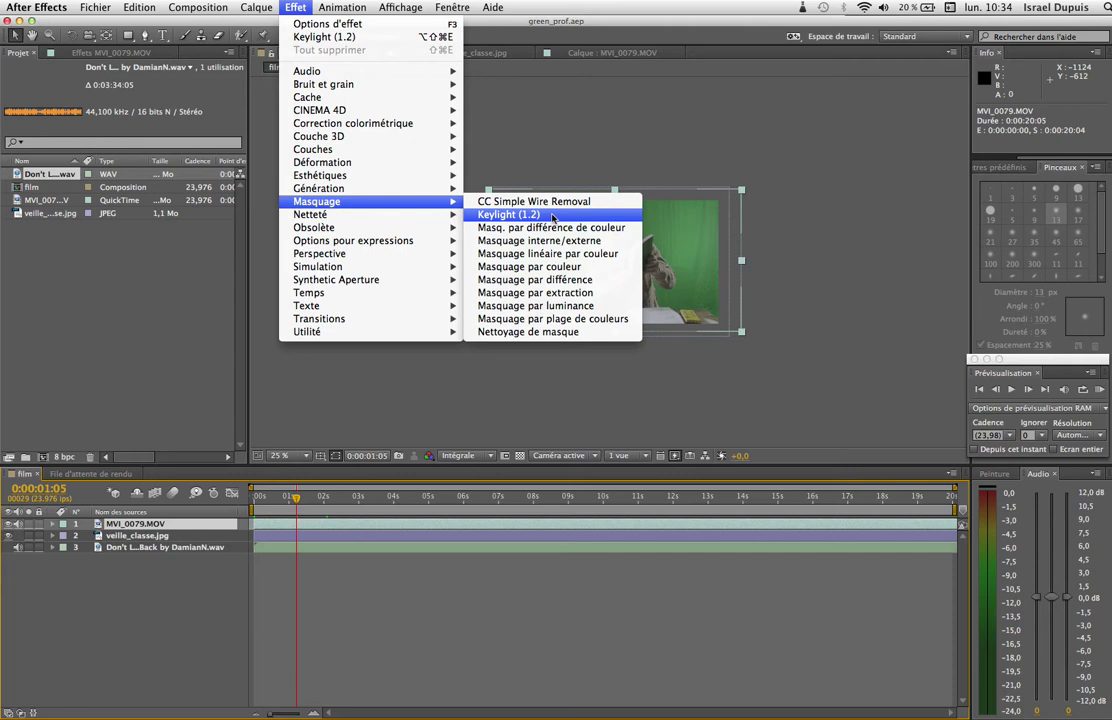
click(552, 215)
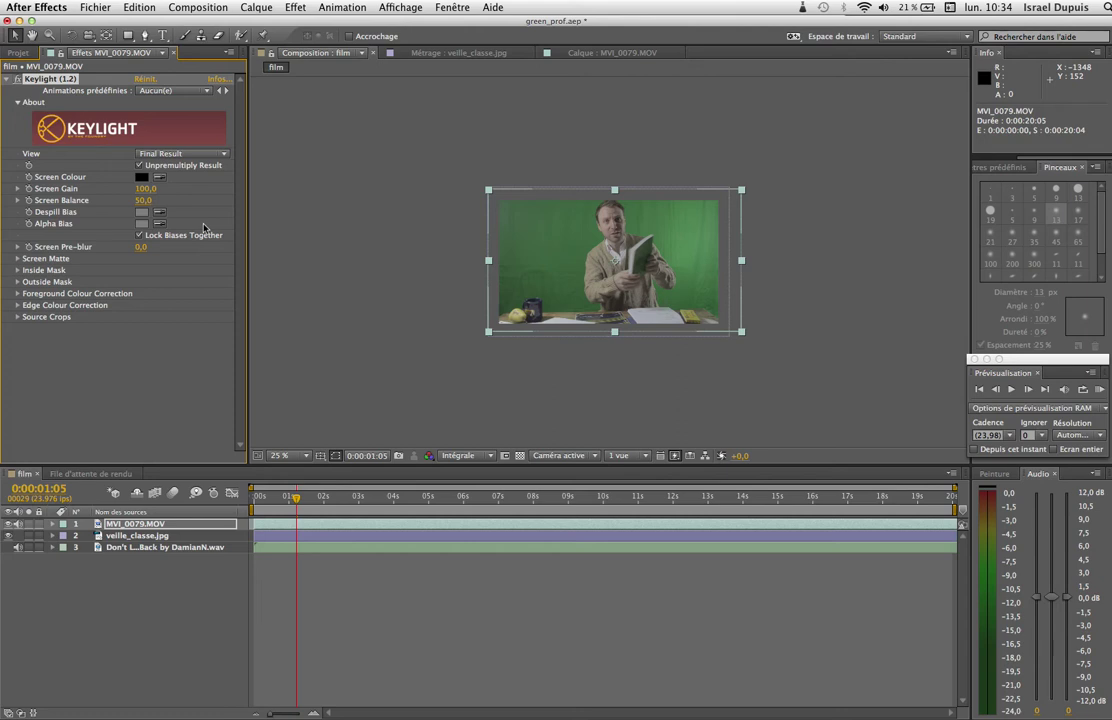
- Sample the green backdrop as Keylight's Screen Colour and check the fitted composition at 0:00:08:03
click(158, 178)
click(545, 231)
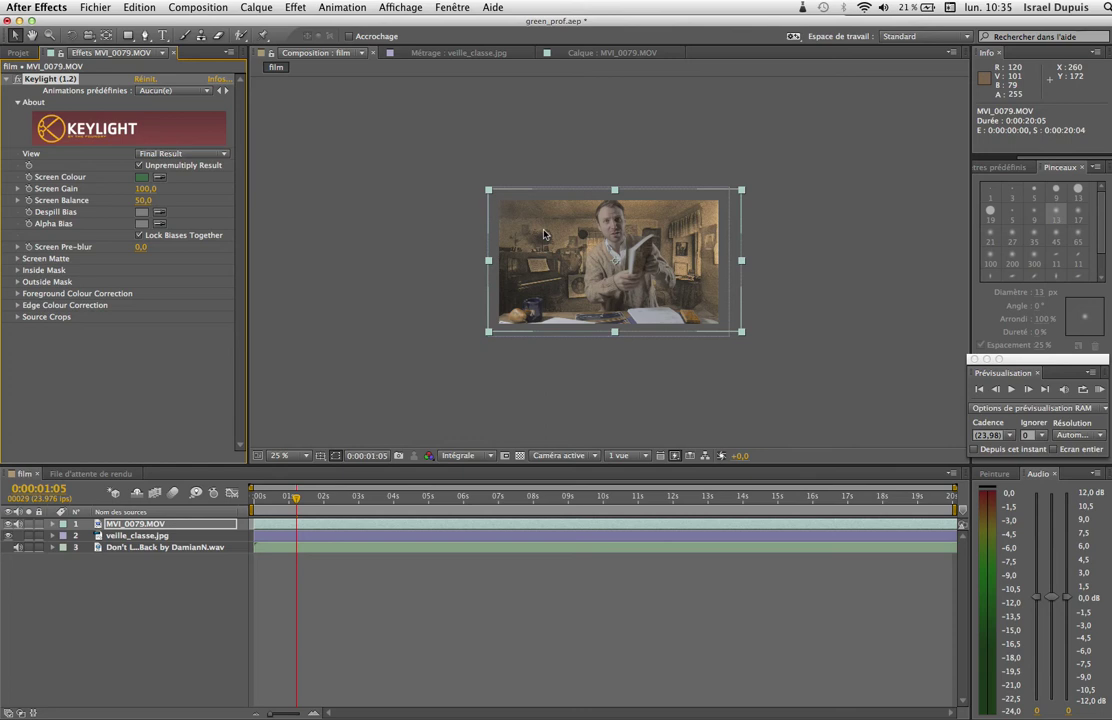
click(308, 457)
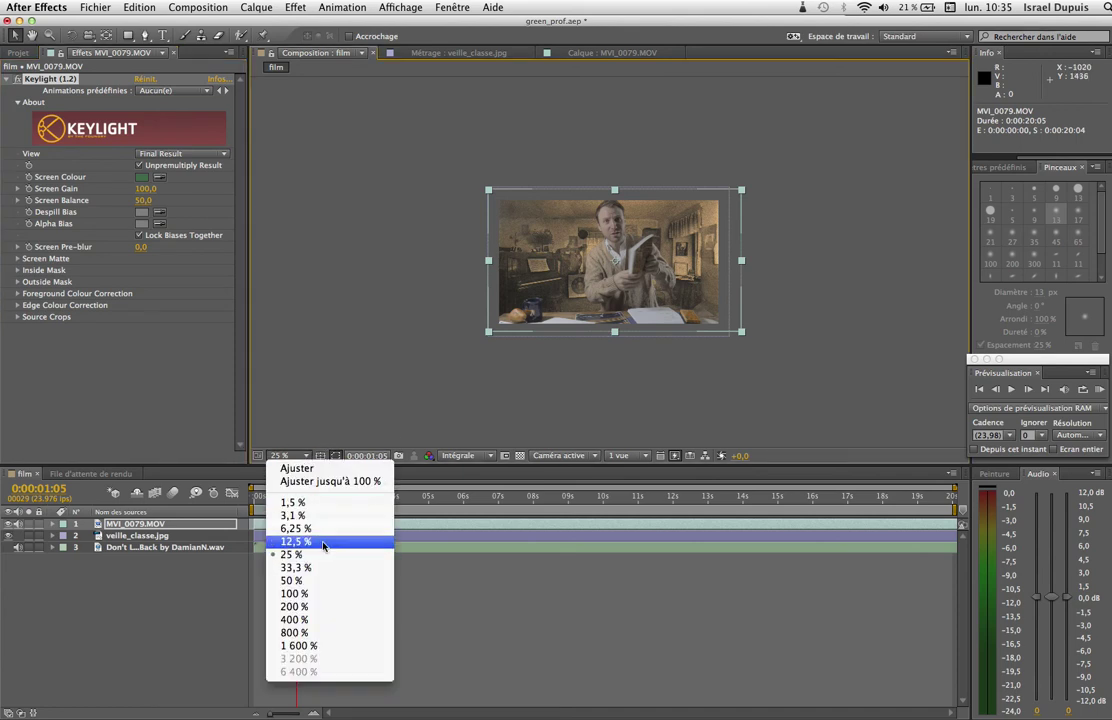
click(327, 469)
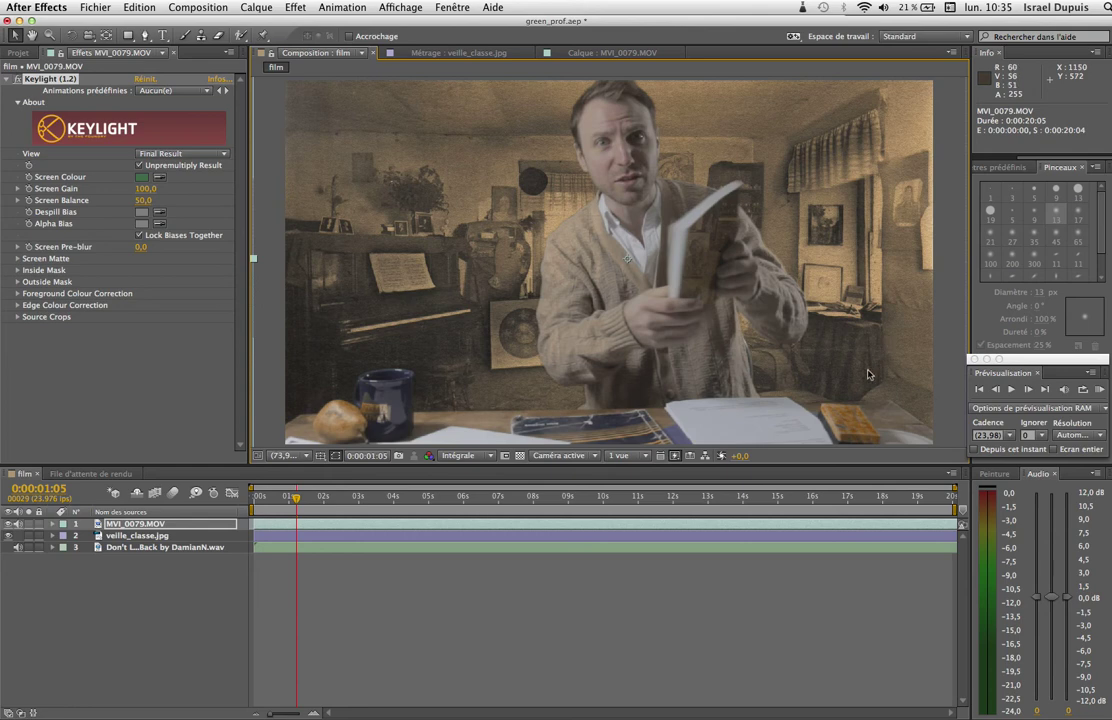
drag(432, 506, 540, 512)
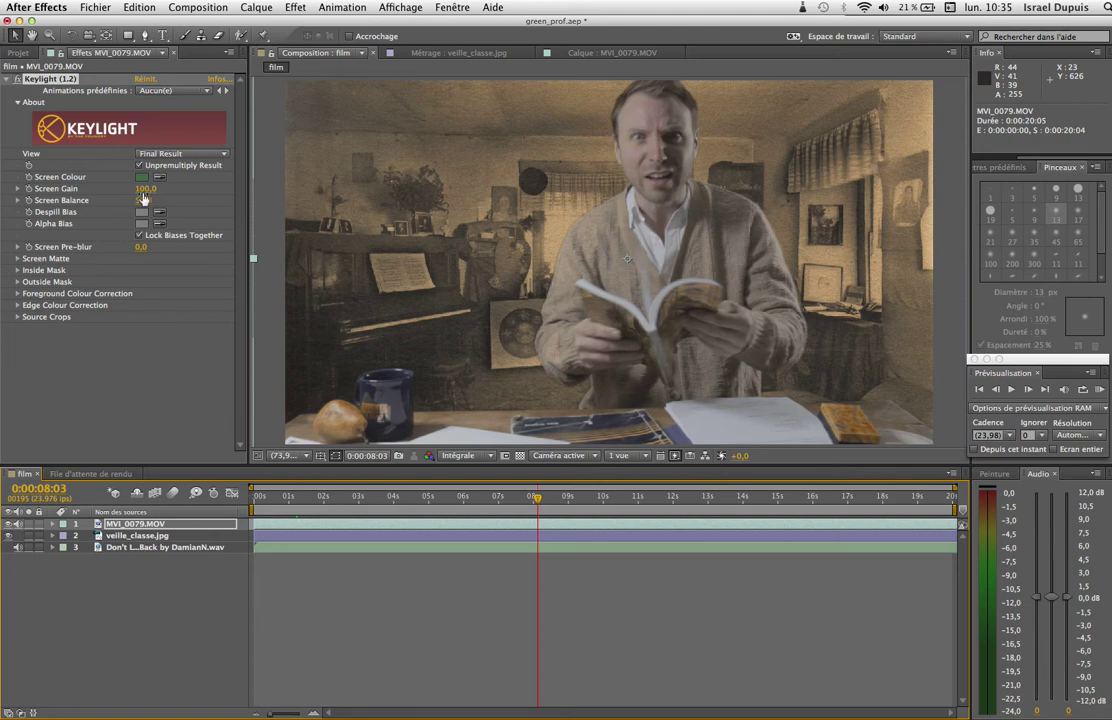
- Try Keylight's Screen Gain at 122 and return it to 100
mouse_move(152, 190)
mouse_down()
mouse_move(110, 191)
mouse_move(158, 193)
mouse_up()
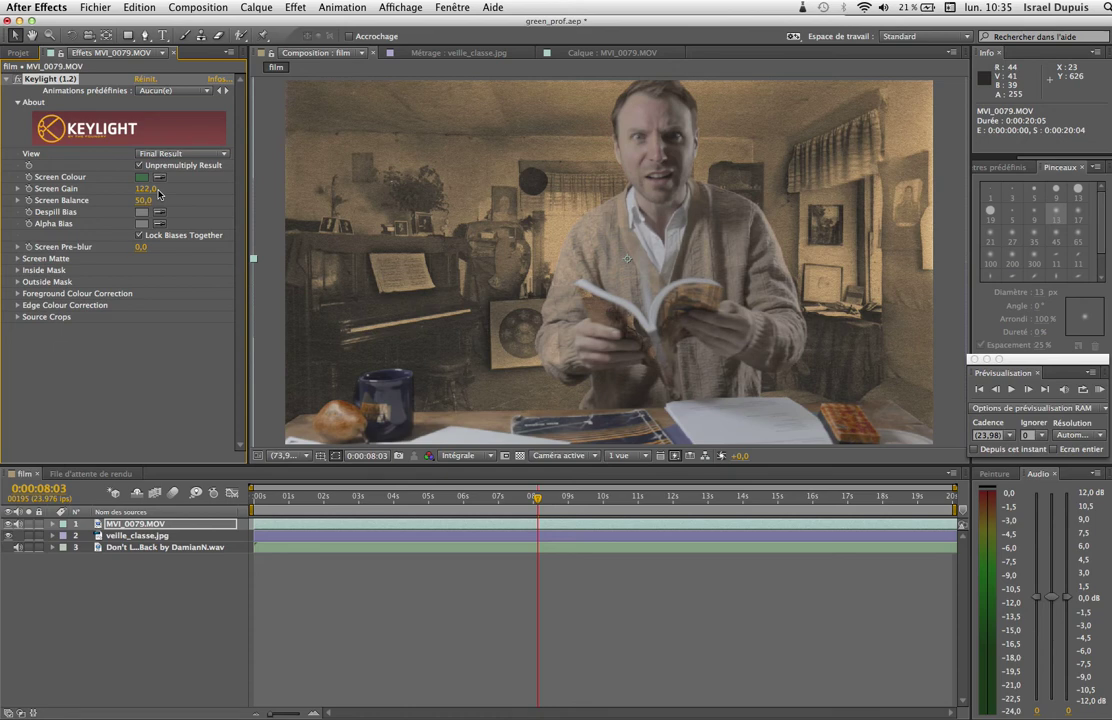
click(155, 190)
text(100)
key(Return)
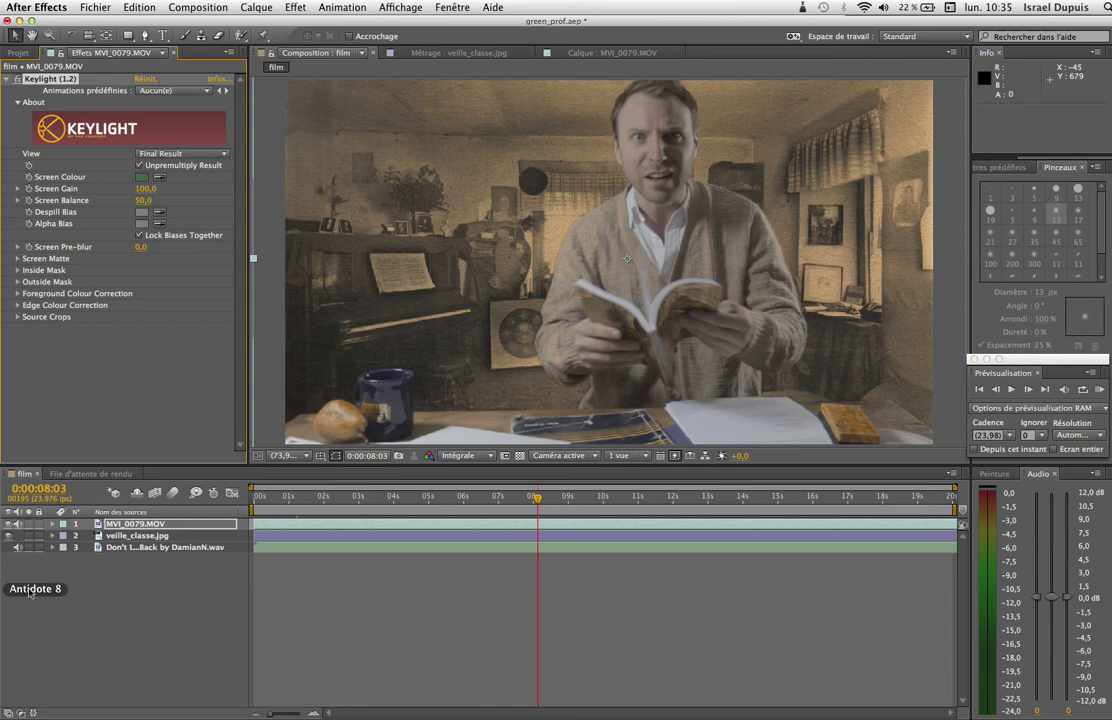
- Compare the composition with MVI_0079.MOV hidden and shown, and check the key at 0:00:00:13, 0:00:07:12 and 0:00:00:16
click(8, 525)
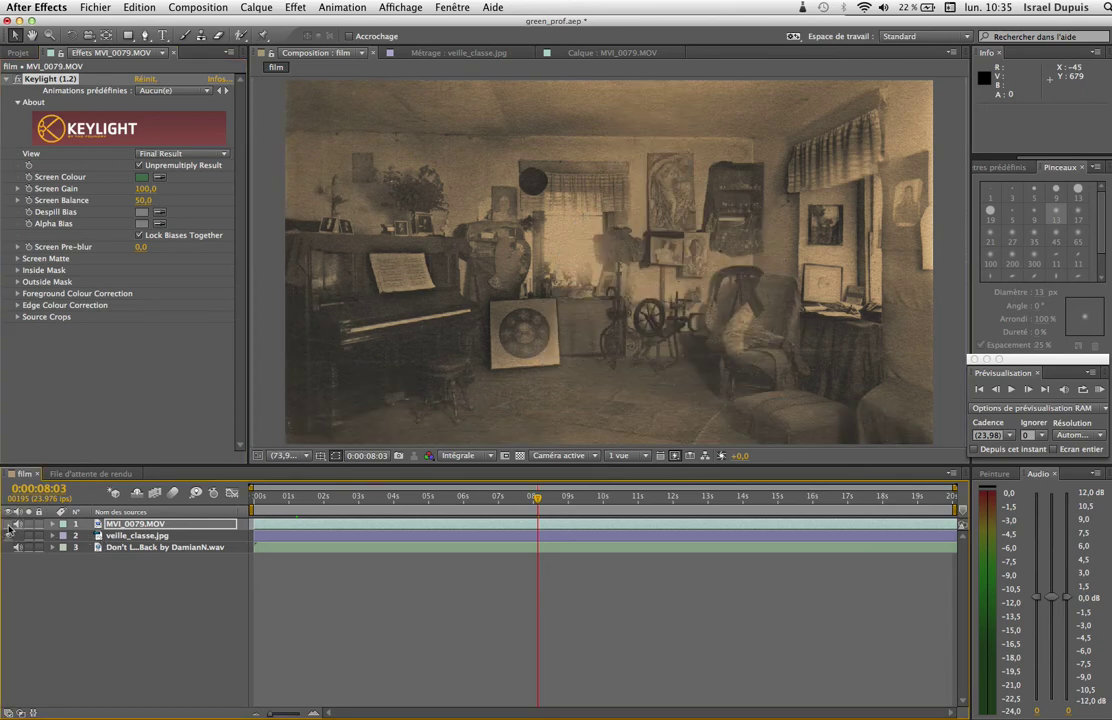
click(105, 538)
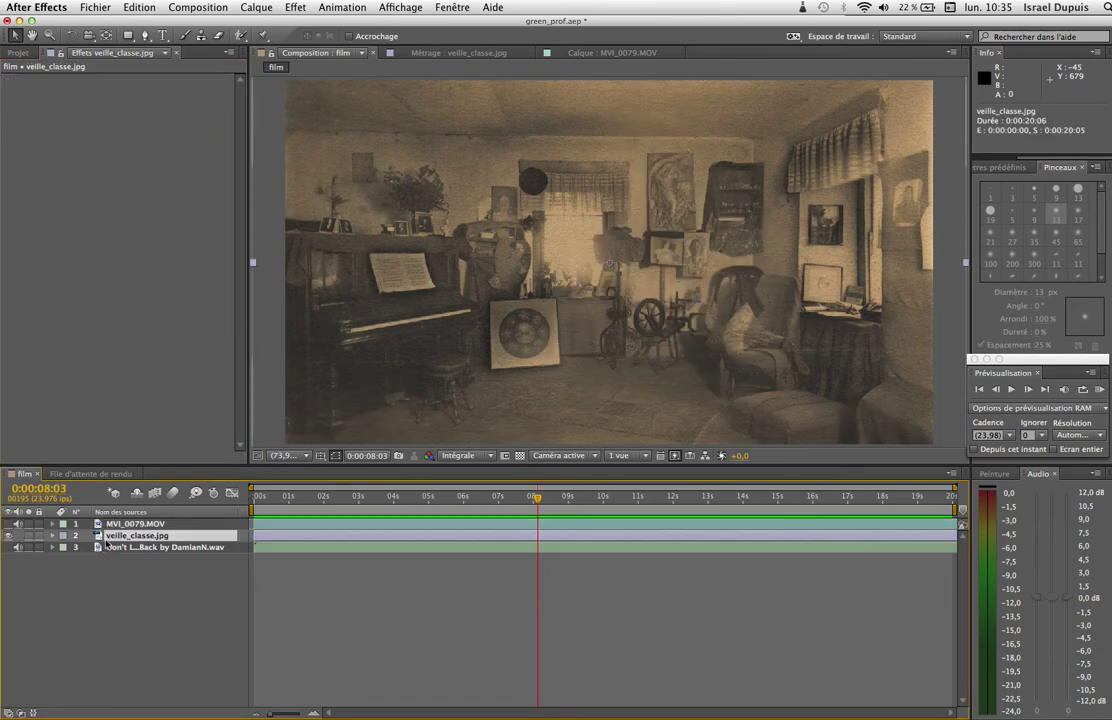
click(8, 523)
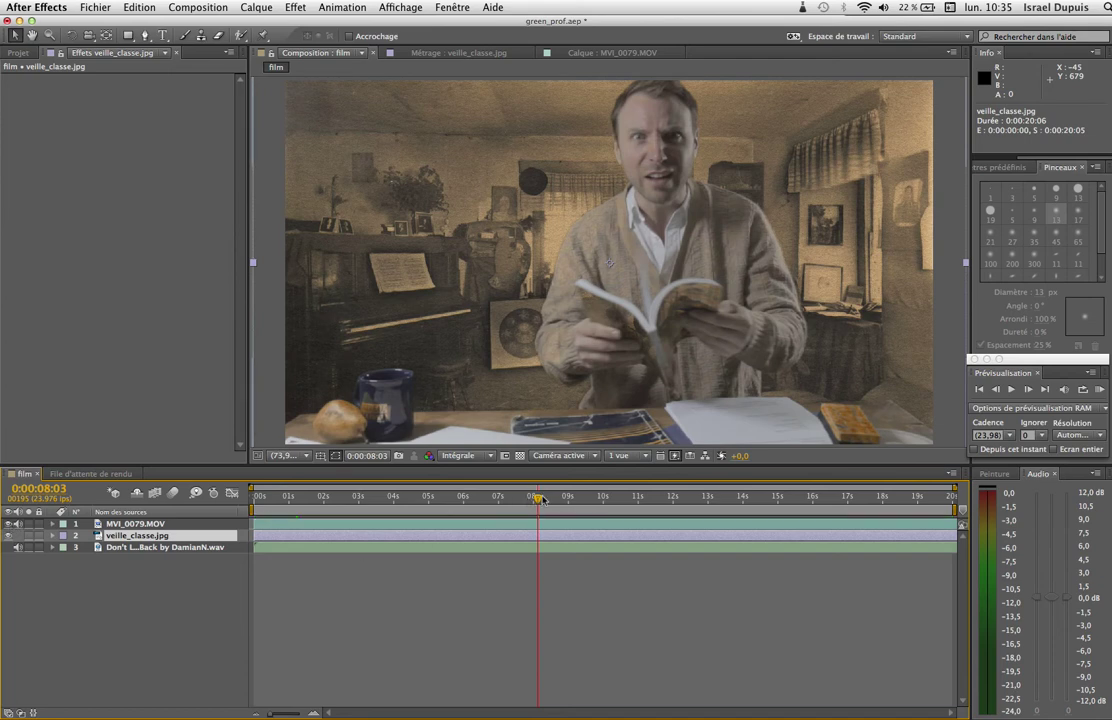
drag(294, 505, 273, 516)
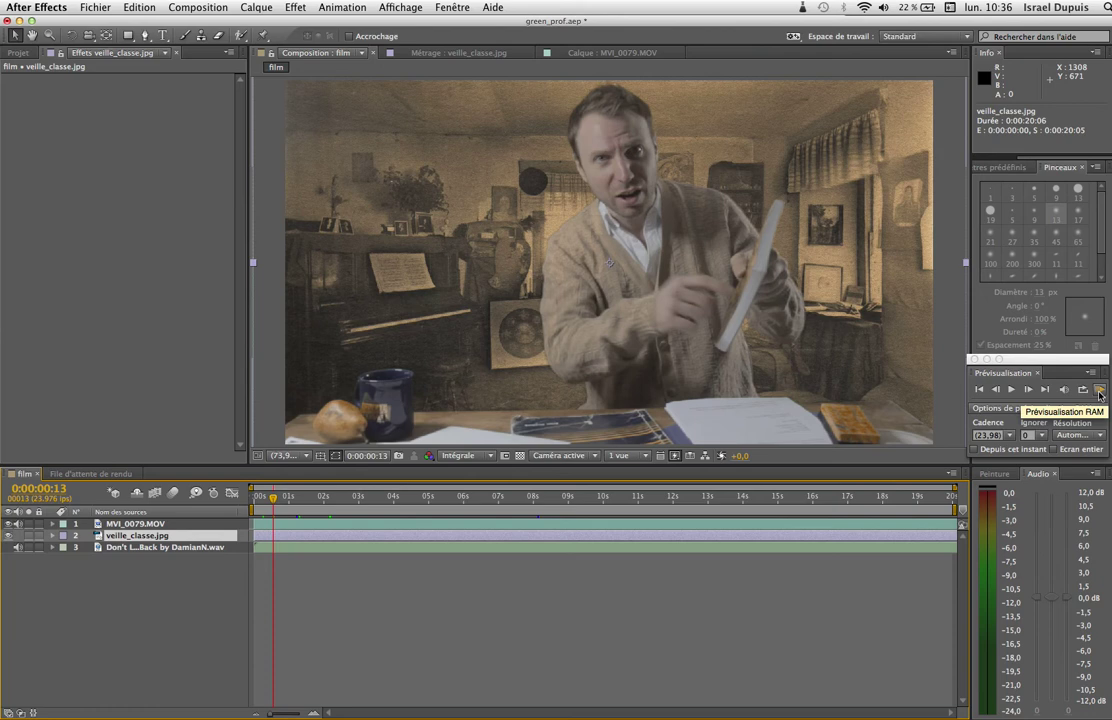
drag(270, 500, 518, 510)
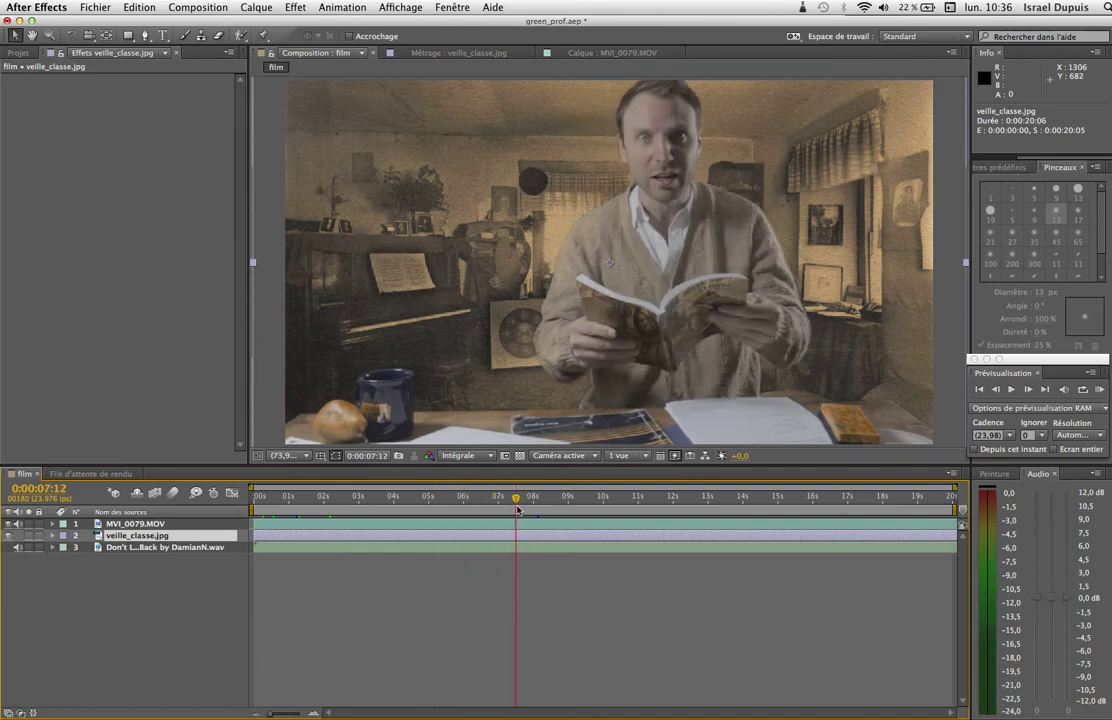
click(278, 500)
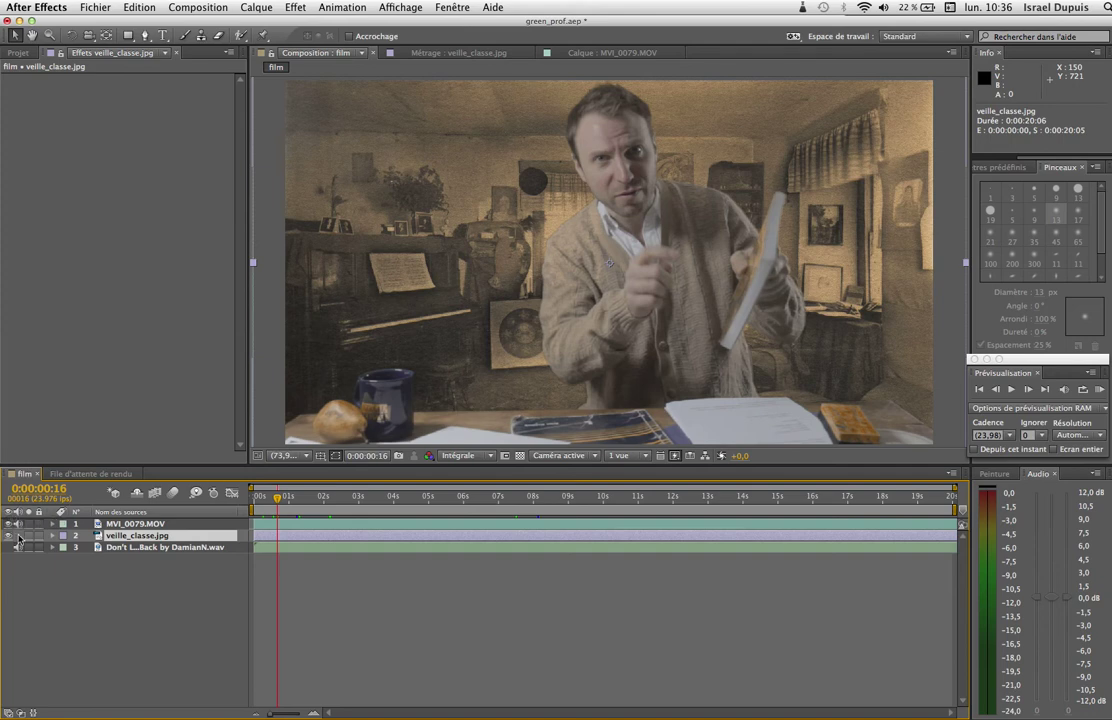
- Mute the MVI_0079.MOV layer's audio, inspect its audio waveform and collapse the layer's properties
click(132, 526)
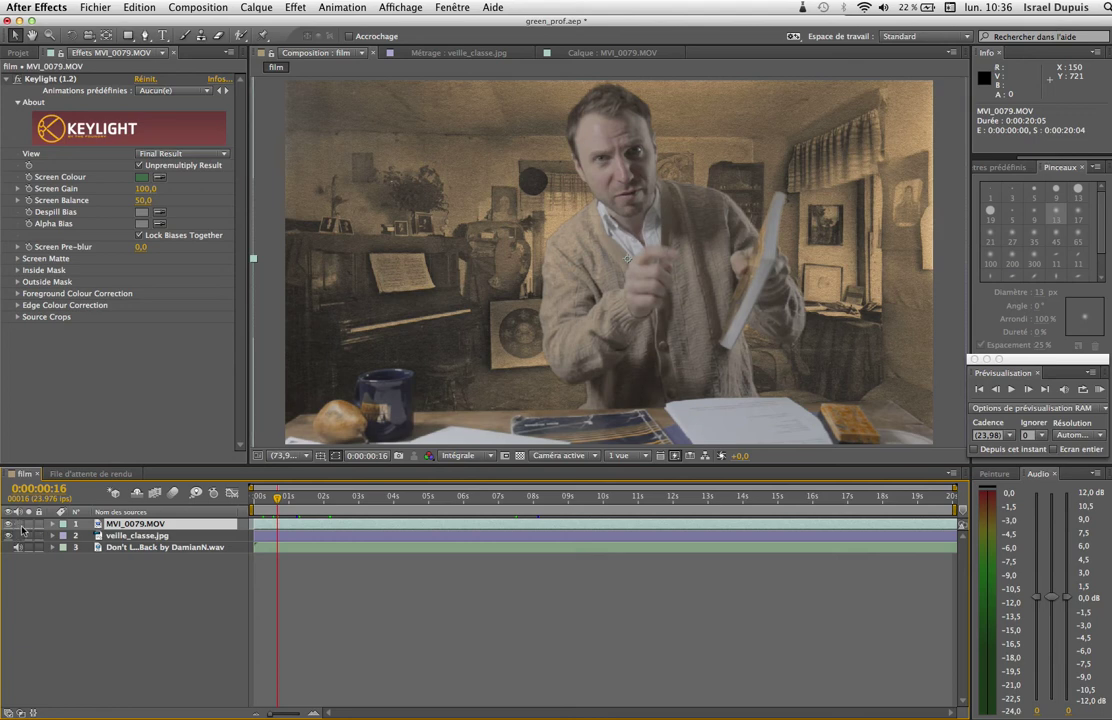
click(53, 523)
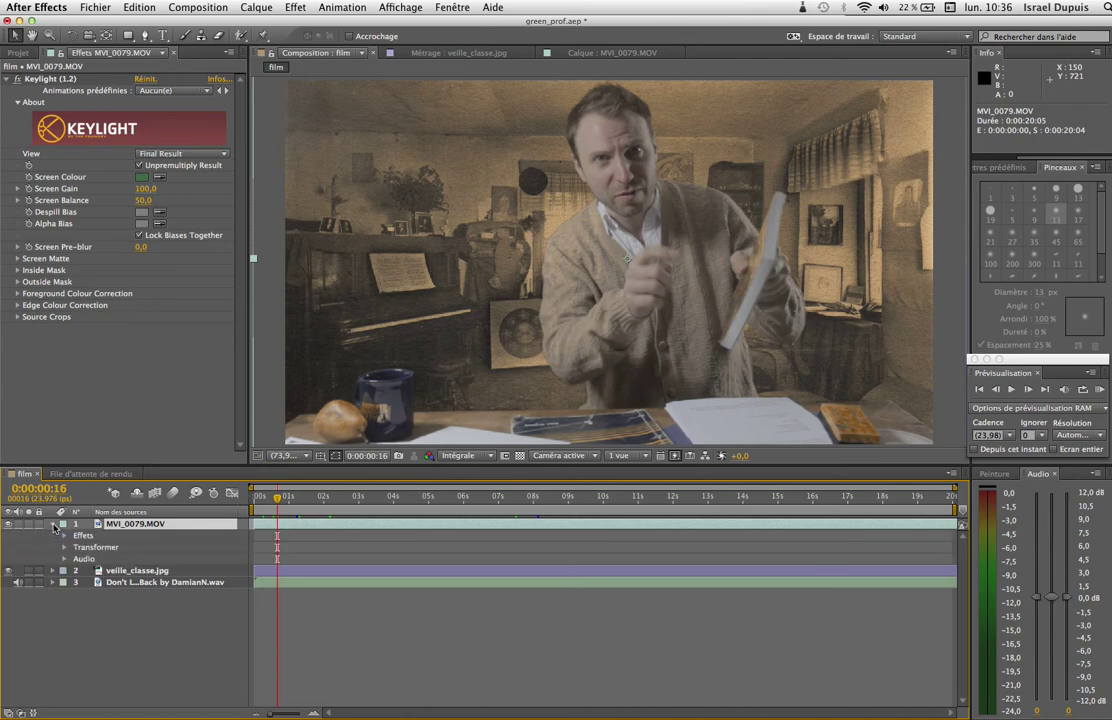
click(64, 558)
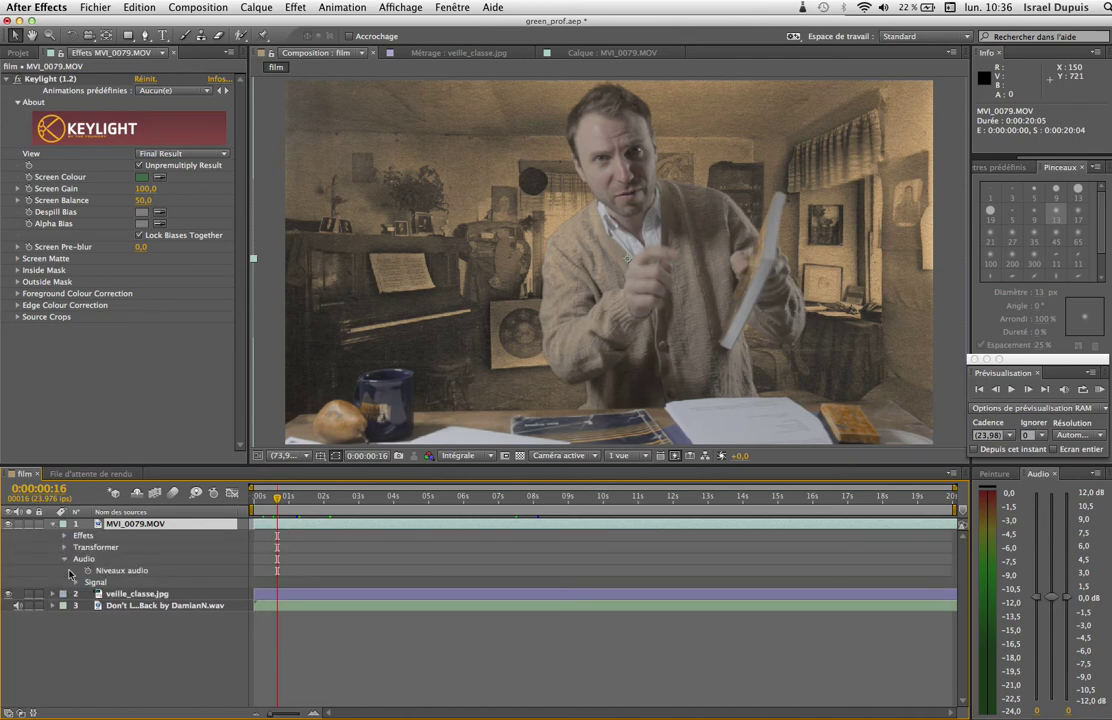
click(76, 583)
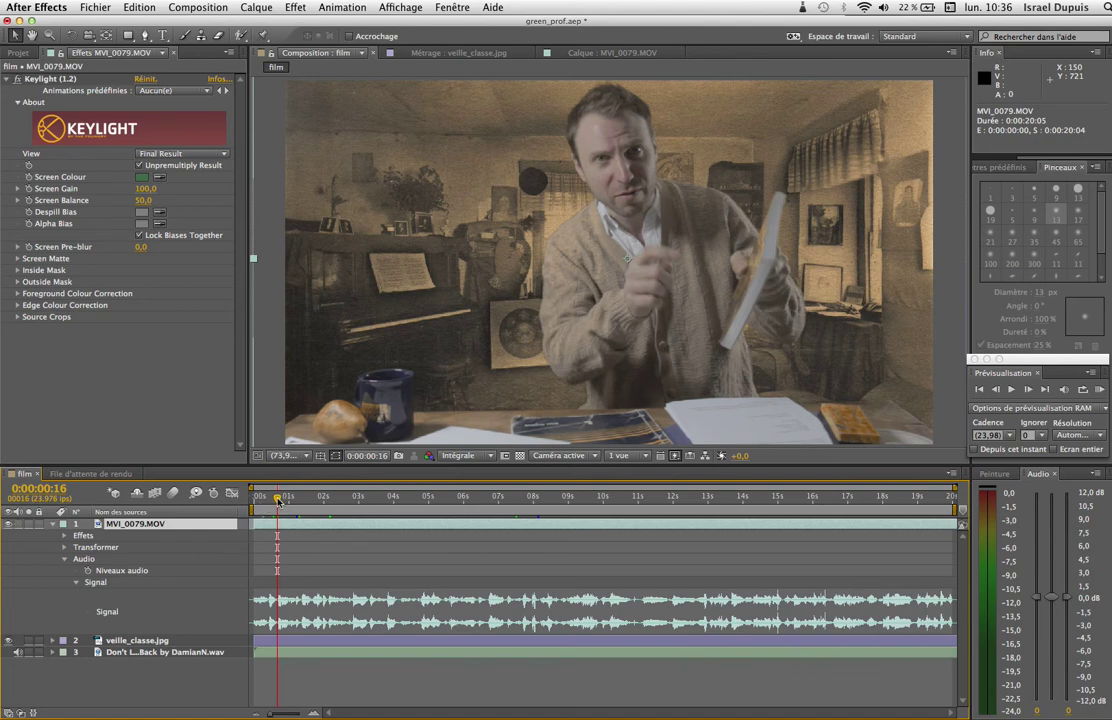
drag(278, 499, 277, 576)
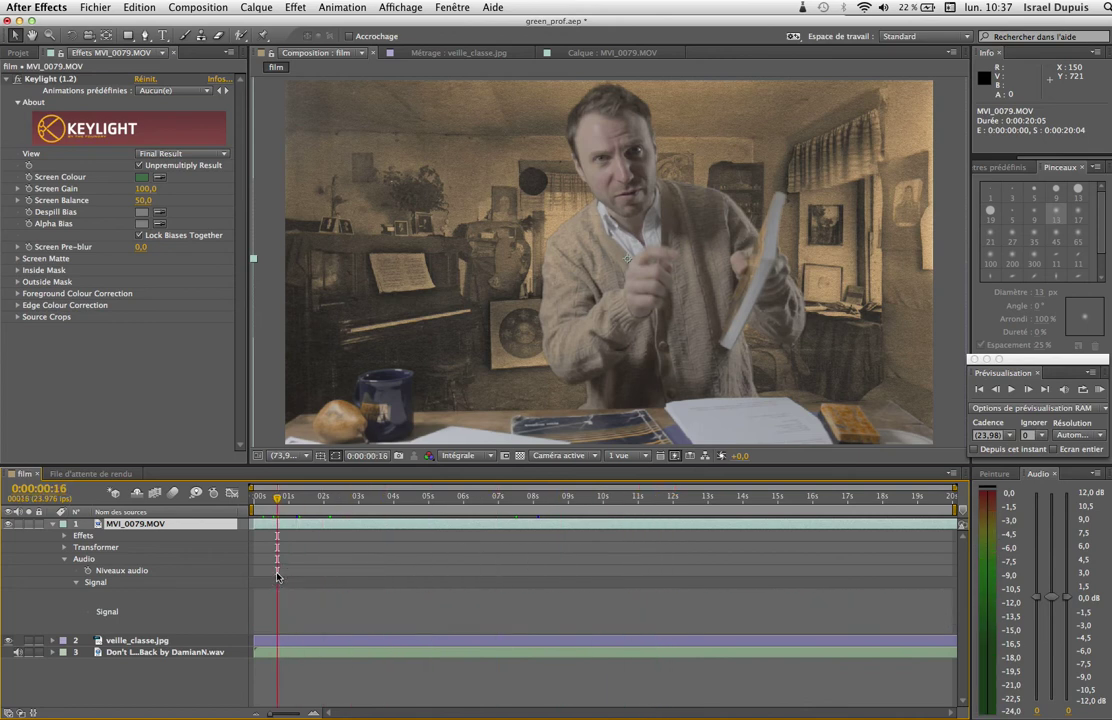
click(53, 526)
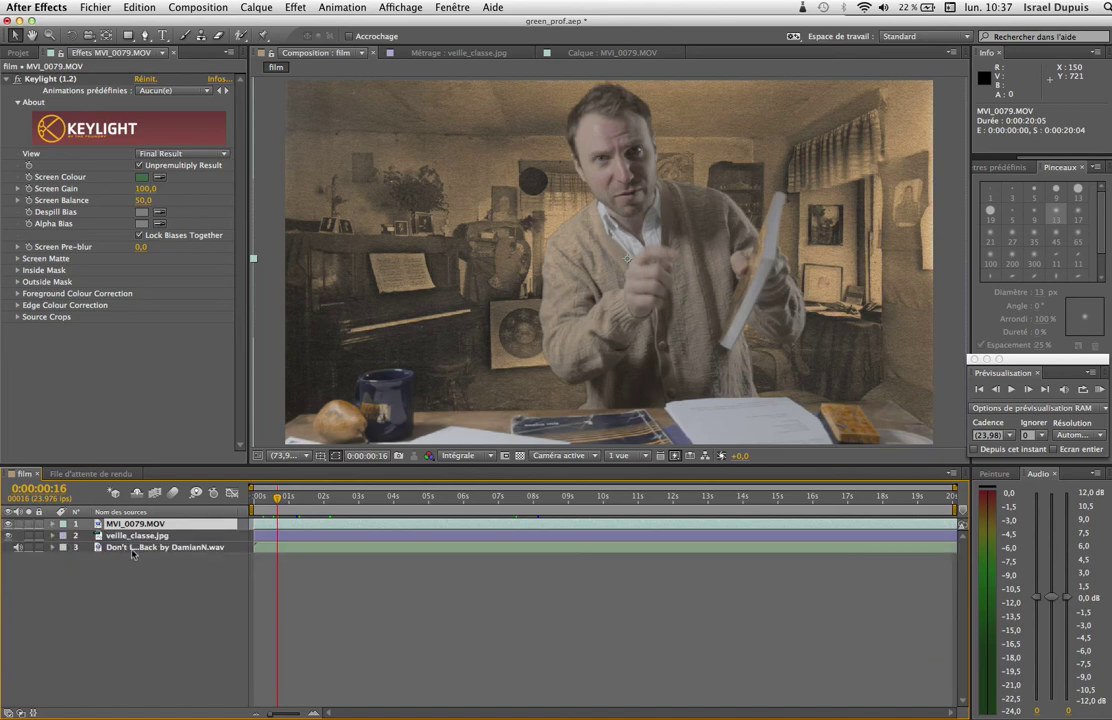
- Apply the Mixeur stéréo audio effect to the Don't Look Back music layer
click(131, 549)
click(53, 547)
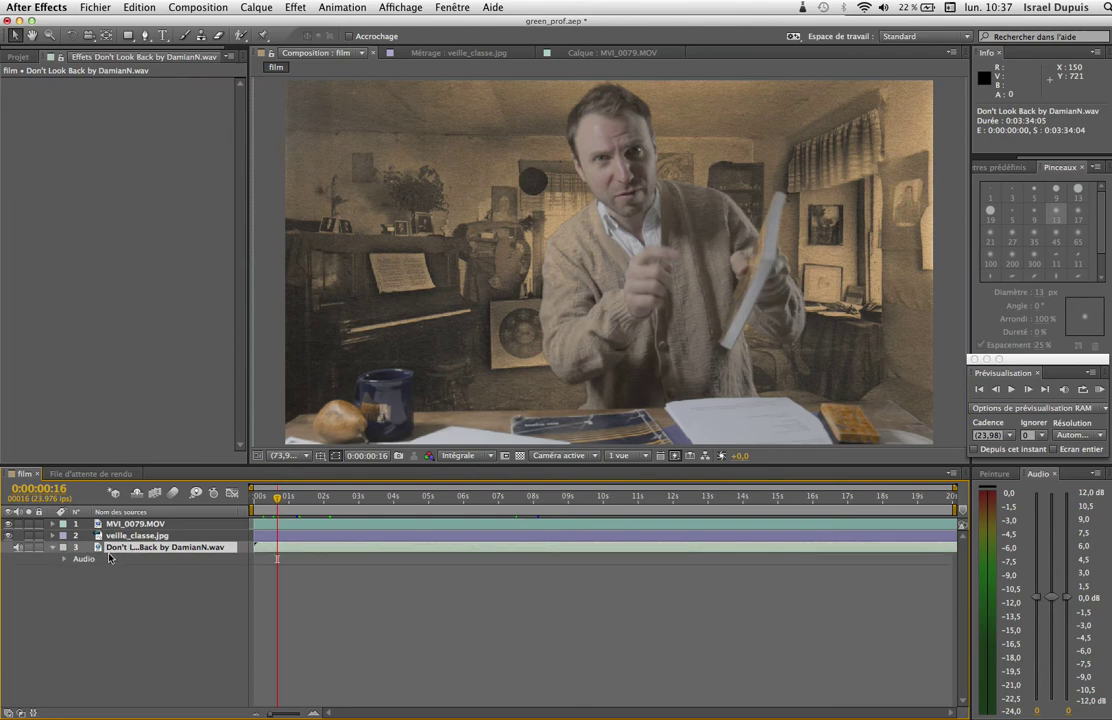
click(298, 8)
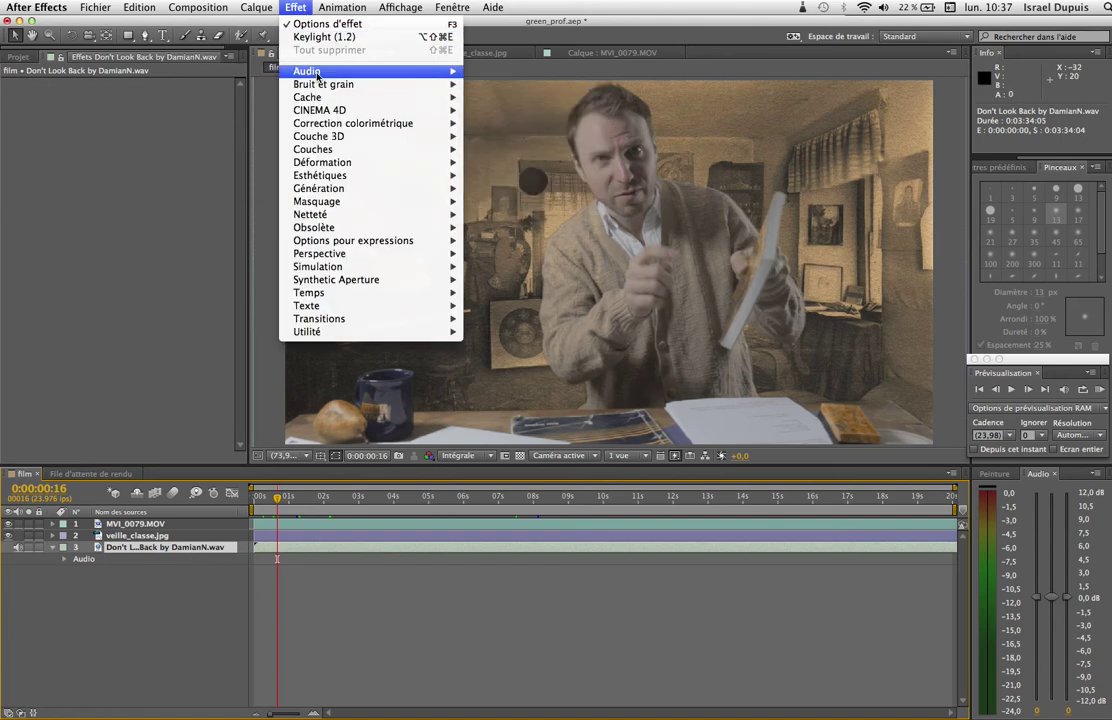
mouse_move(402, 71)
click(545, 110)
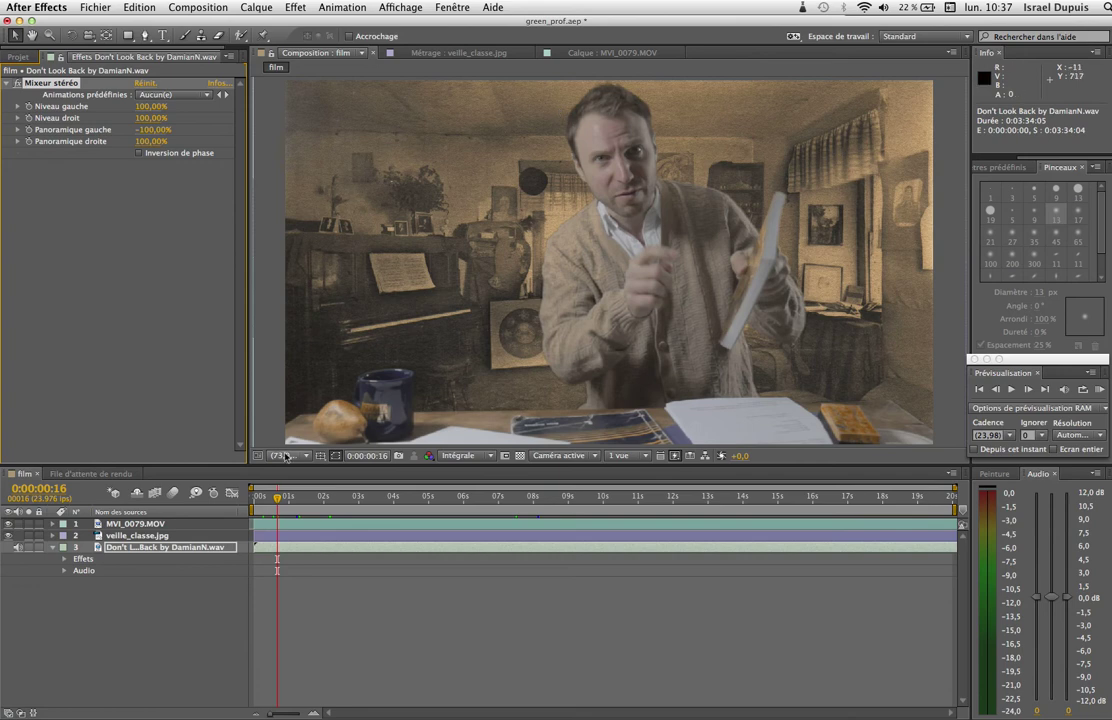
- Enable keyframes for Niveau gauche and Niveau droit at 0:00:00:00 and set both levels to 0%
drag(278, 498, 261, 498)
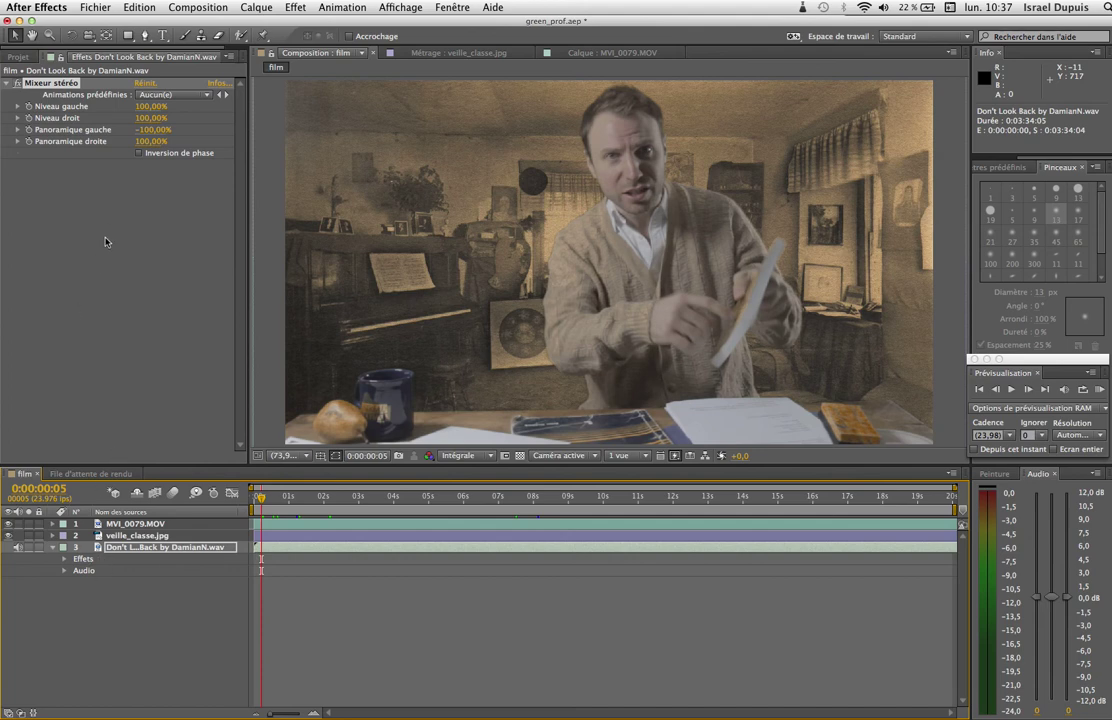
drag(260, 498, 250, 500)
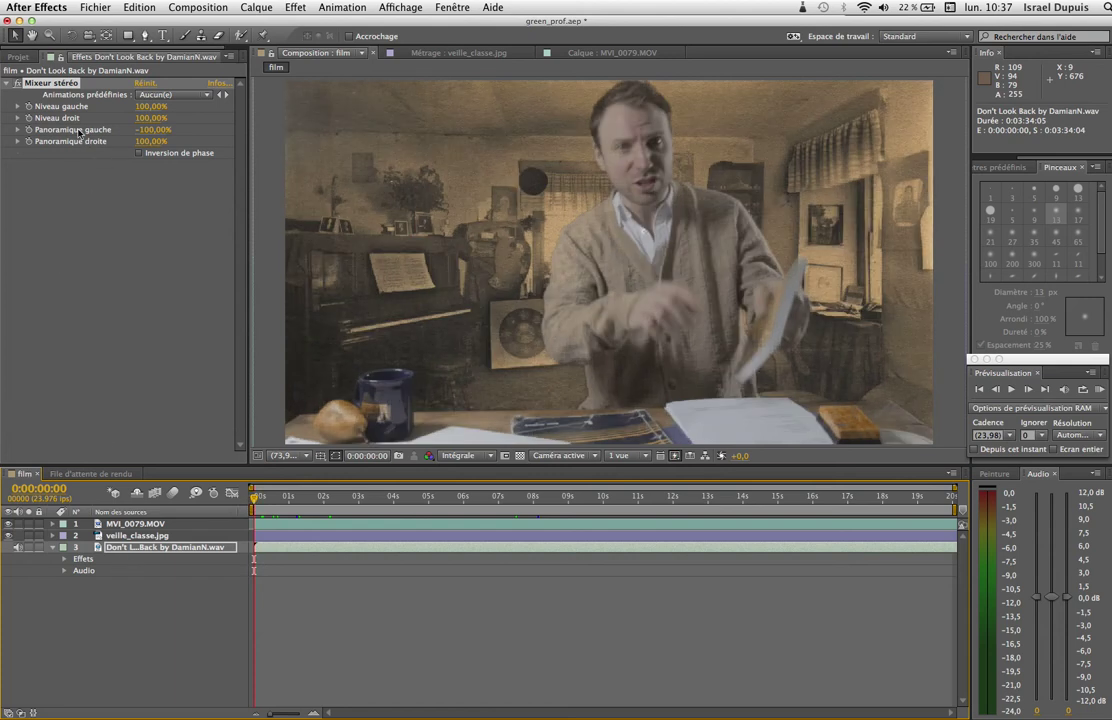
click(29, 118)
drag(154, 107, 46, 103)
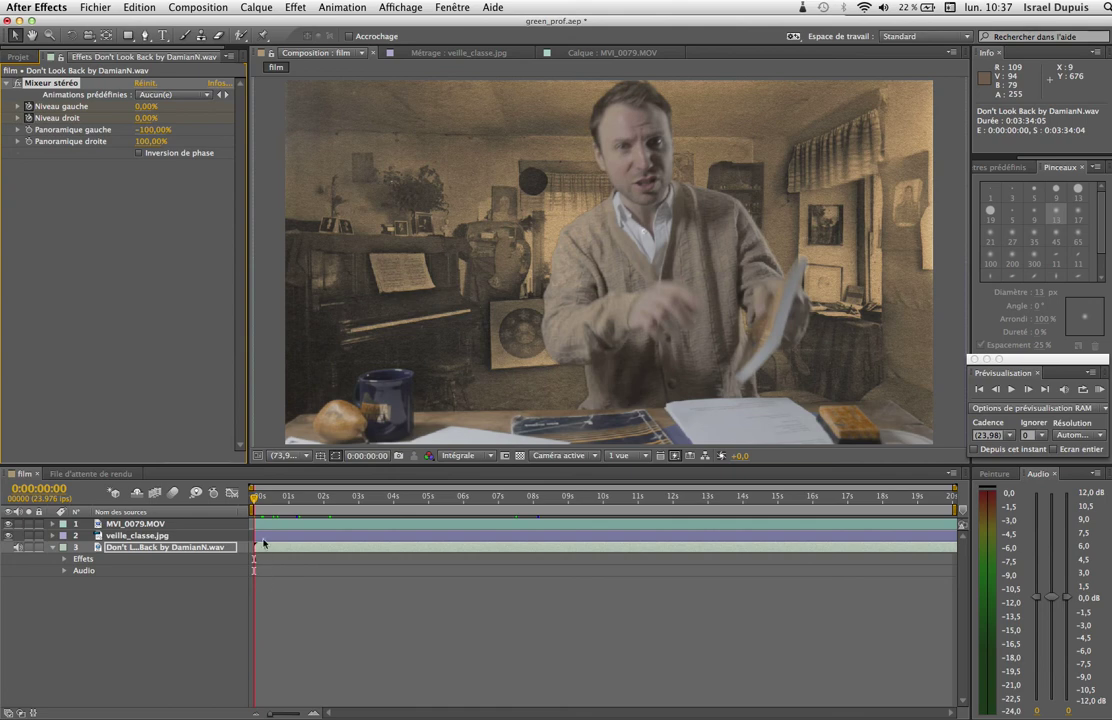
- Add Niveau gauche and Niveau droit keyframes on the music layer at 0:00:02:03
drag(278, 498, 325, 509)
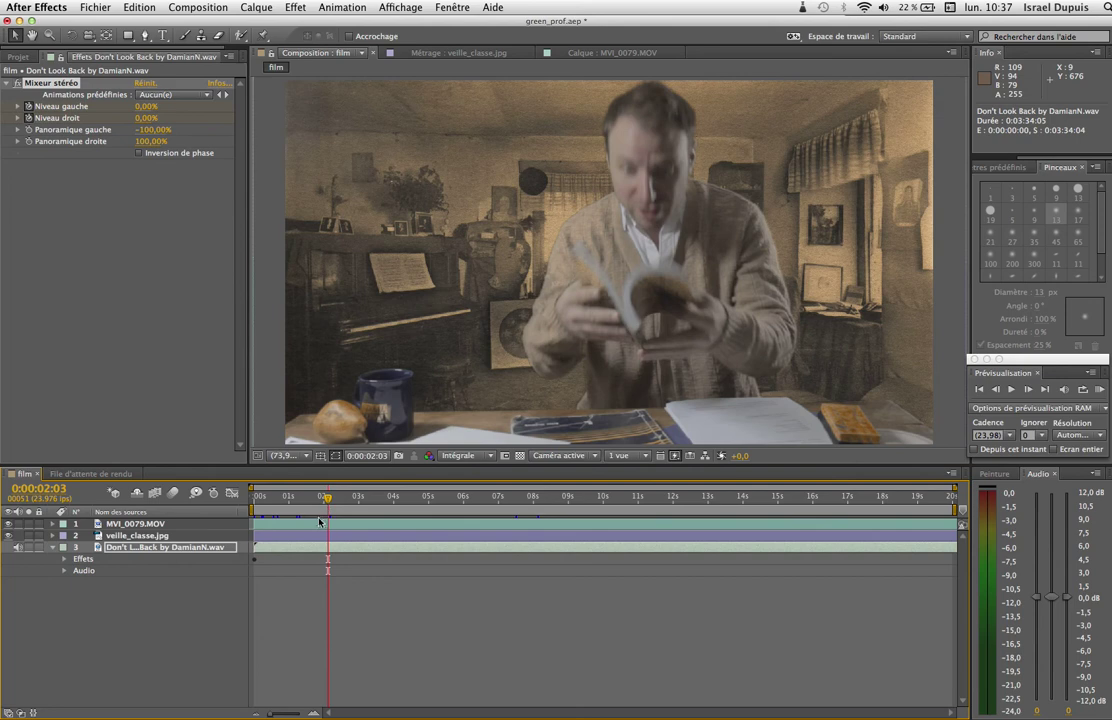
click(66, 560)
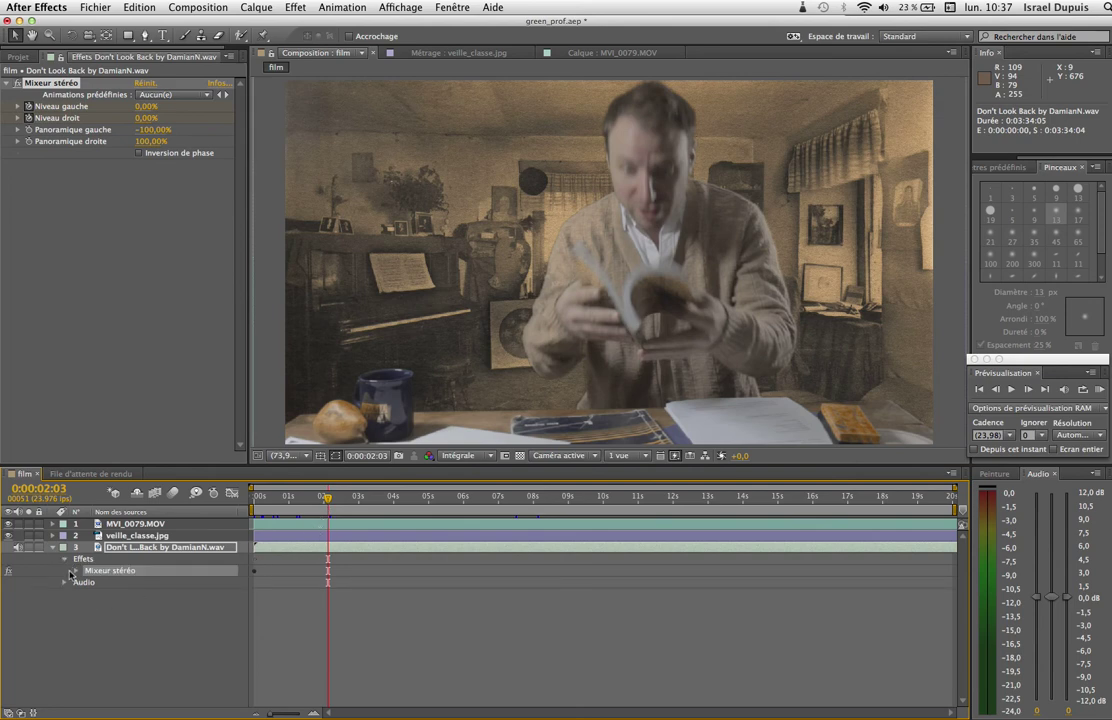
click(75, 570)
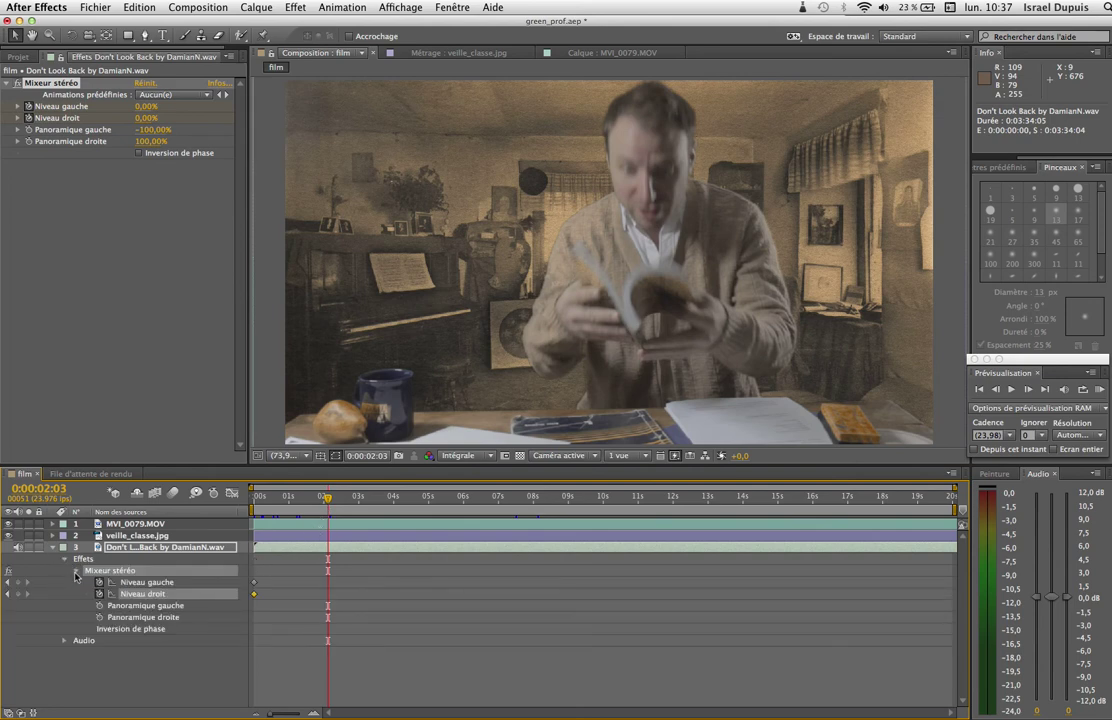
click(17, 582)
click(18, 594)
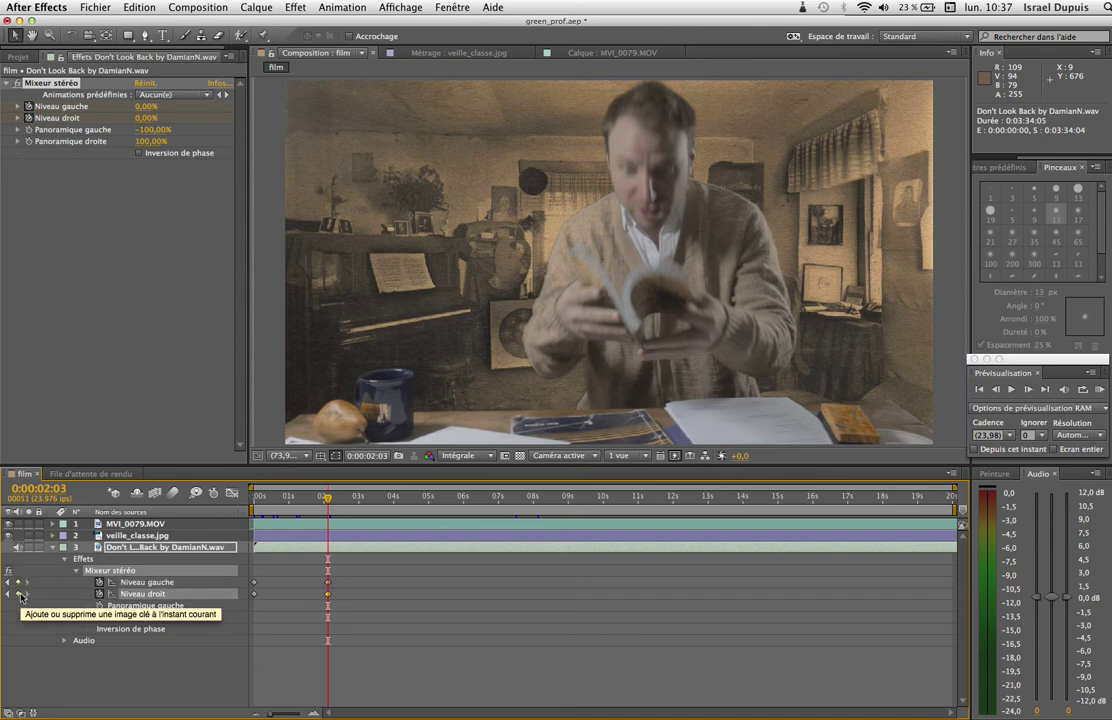
- Set both Niveau gauche and Niveau droit to 100% at the 0:00:02:03 keyframes
click(328, 582)
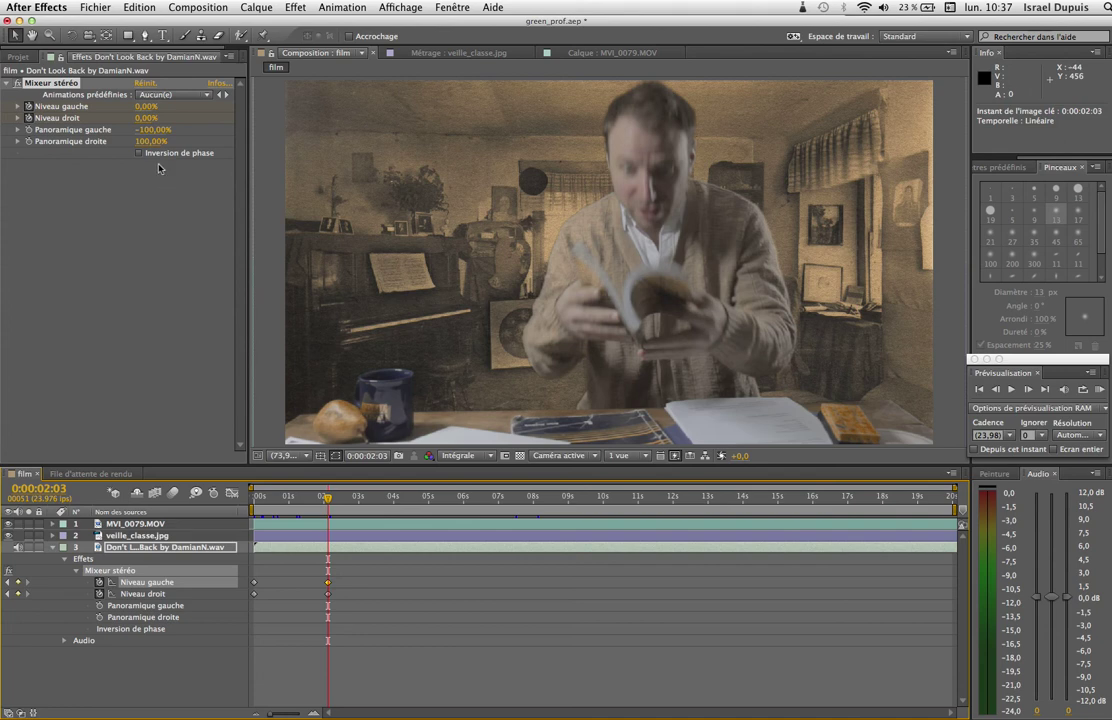
drag(143, 107, 260, 106)
click(150, 107)
text(10)
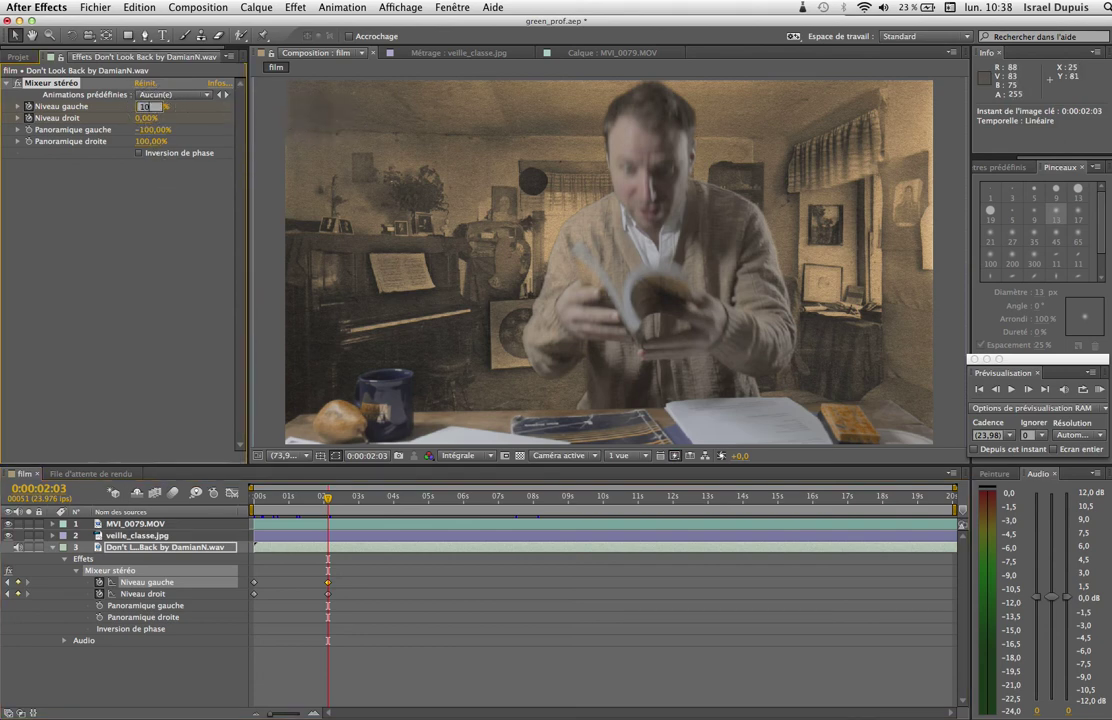
text(0)
click(150, 118)
text(10)
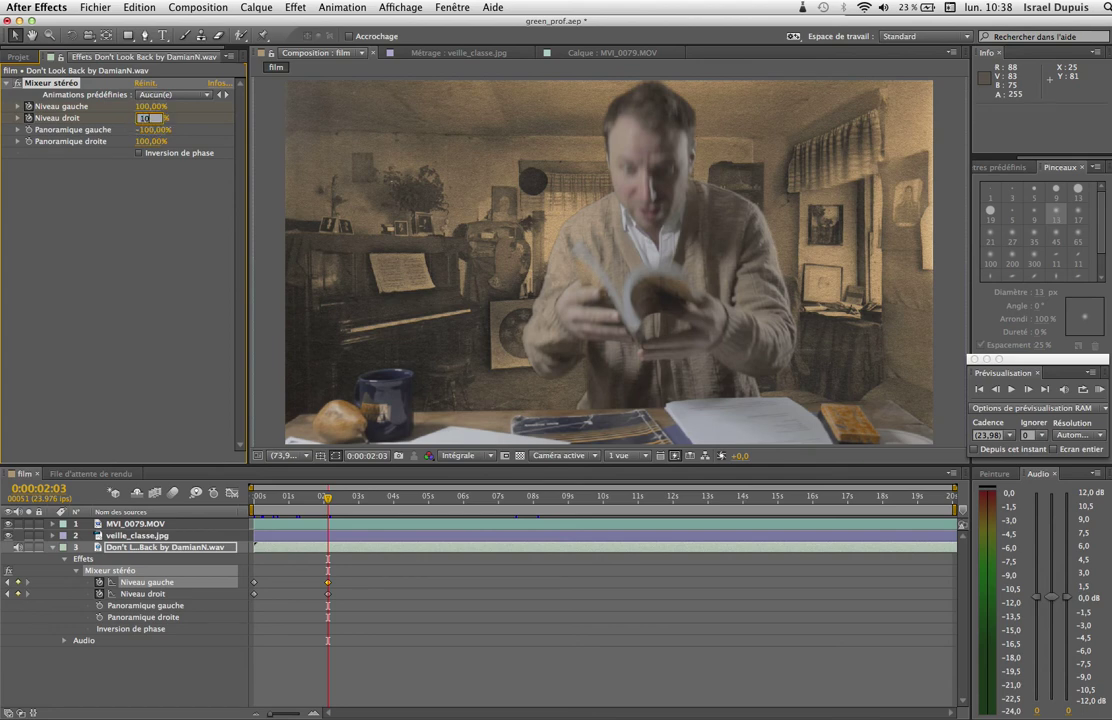
text(0)
key(Return)
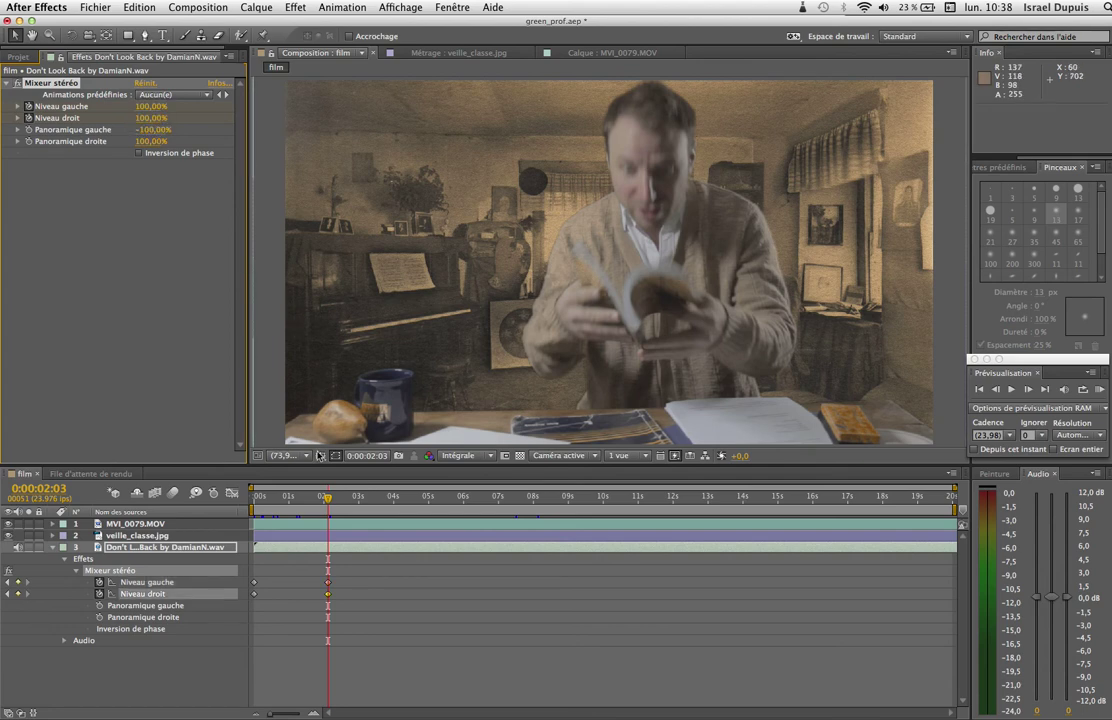
- Check the composition at 0:00:05:04 and 0:00:01:00, collapsing the music layer's properties
click(285, 503)
drag(286, 503, 433, 514)
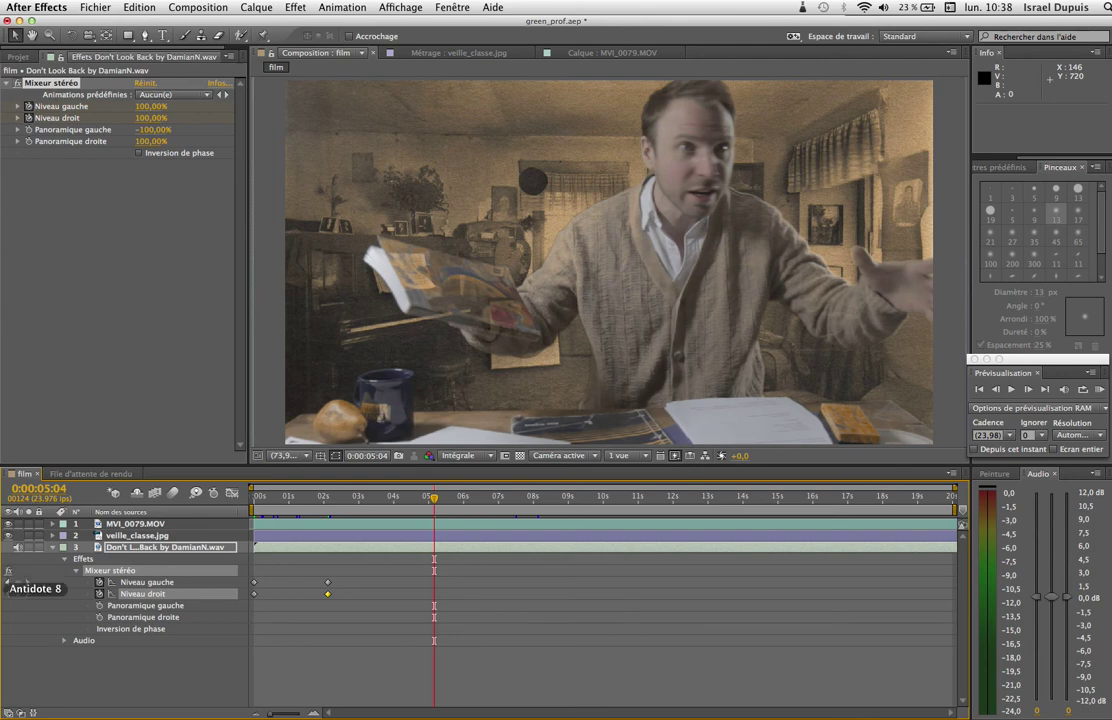
click(63, 558)
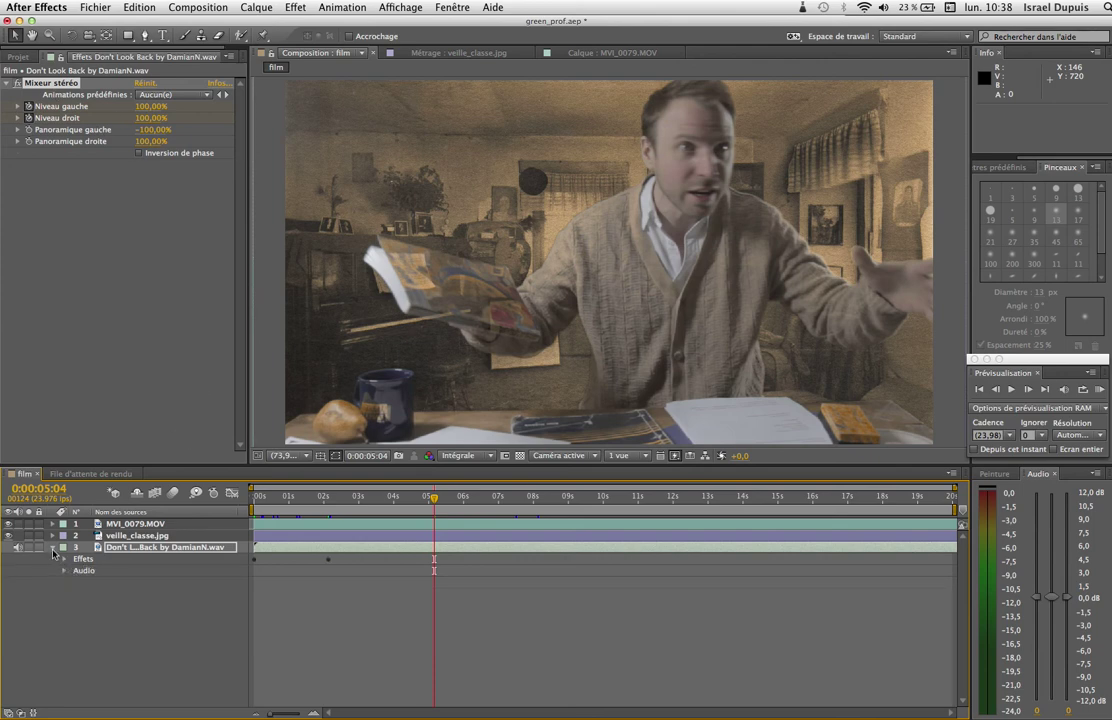
click(52, 547)
drag(433, 500, 289, 497)
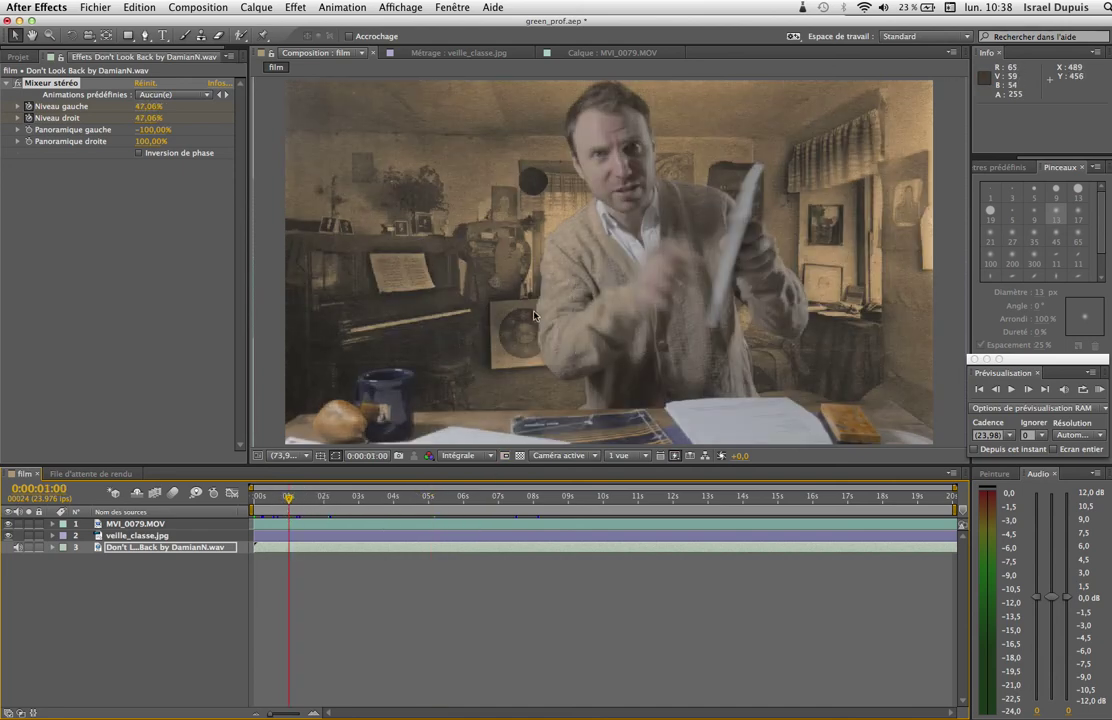
- Apply the CC Threshold effect to the MVI_0079.MOV layer
click(117, 523)
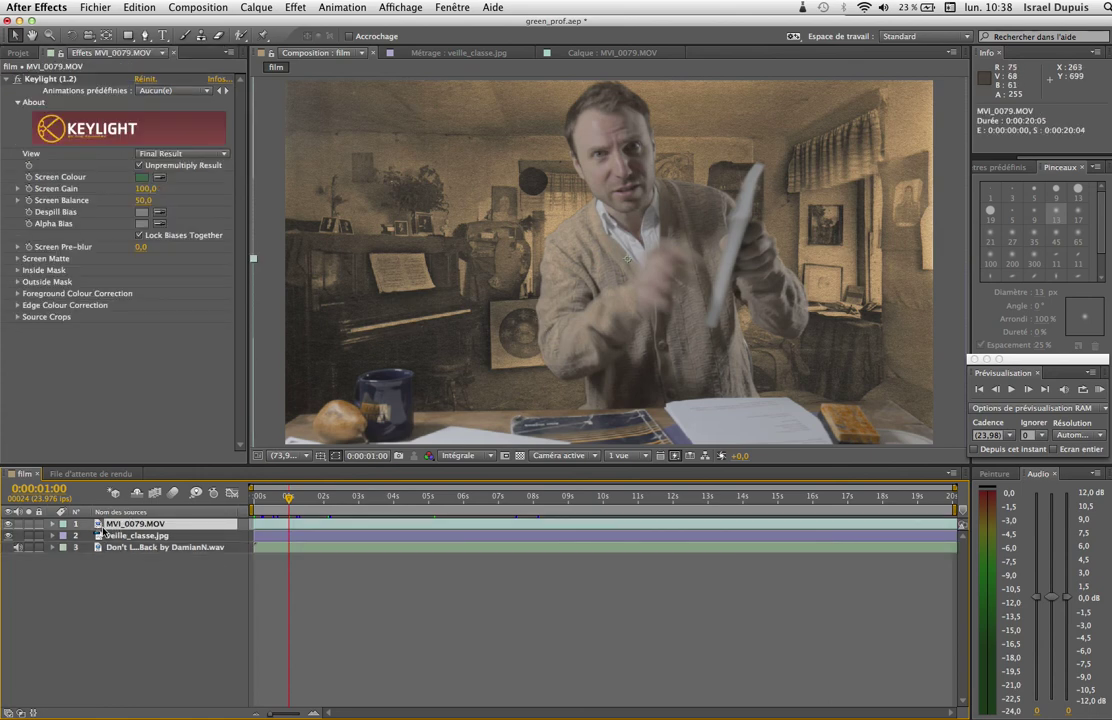
click(54, 524)
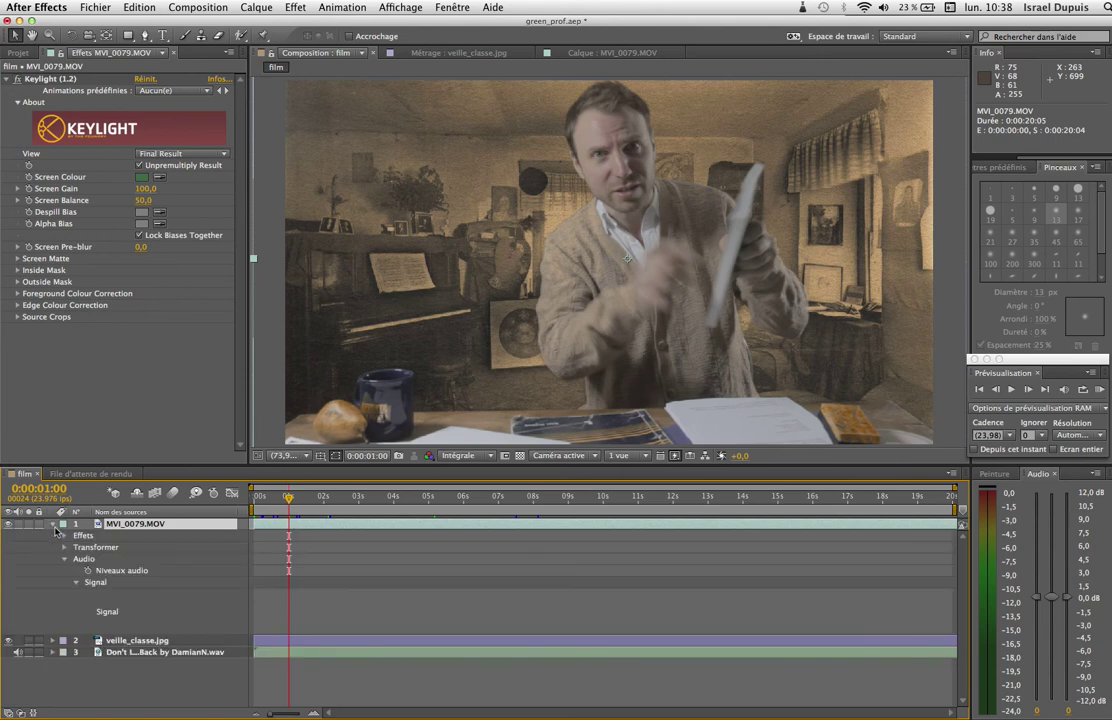
click(63, 536)
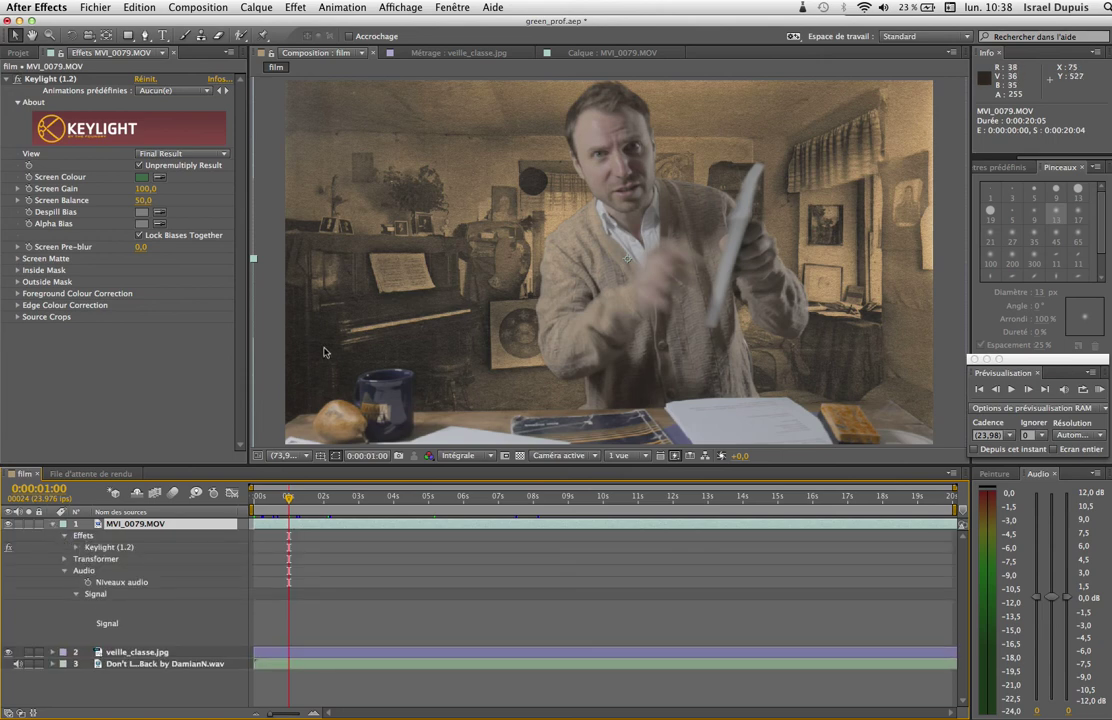
click(308, 8)
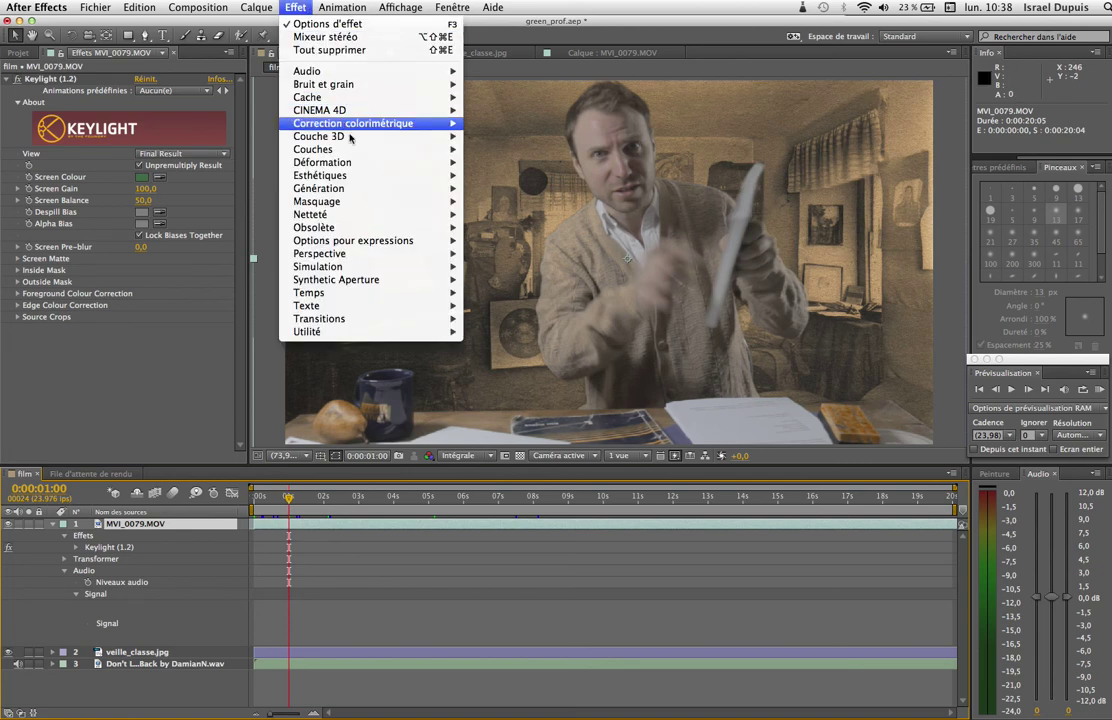
mouse_move(364, 178)
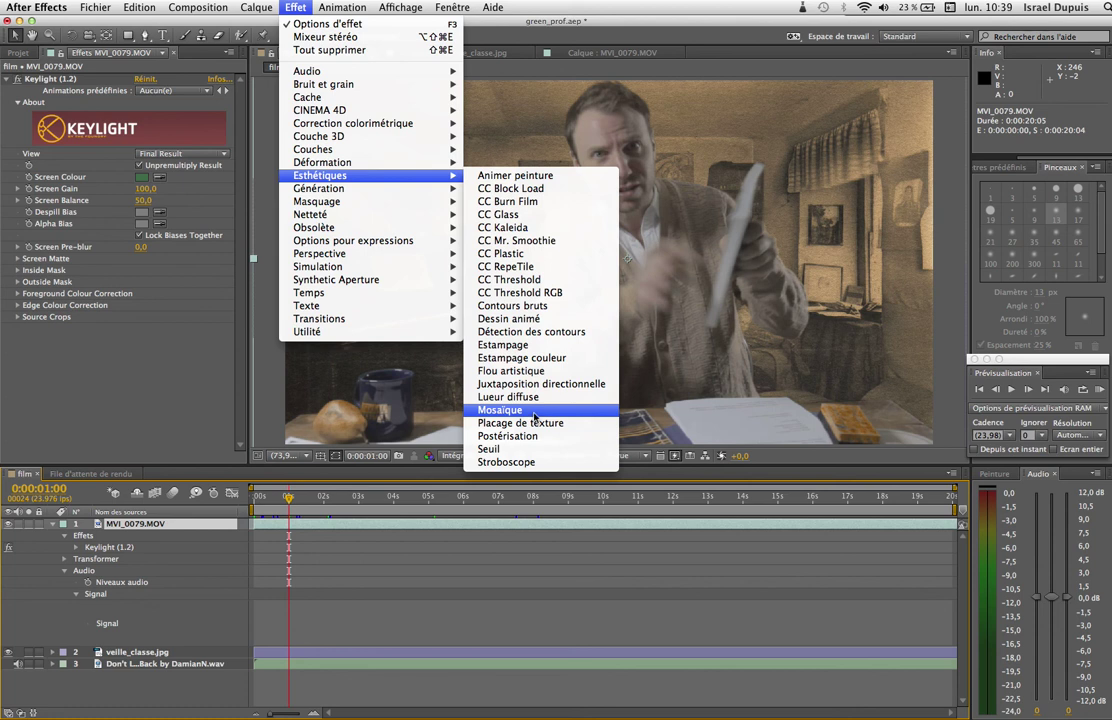
click(539, 281)
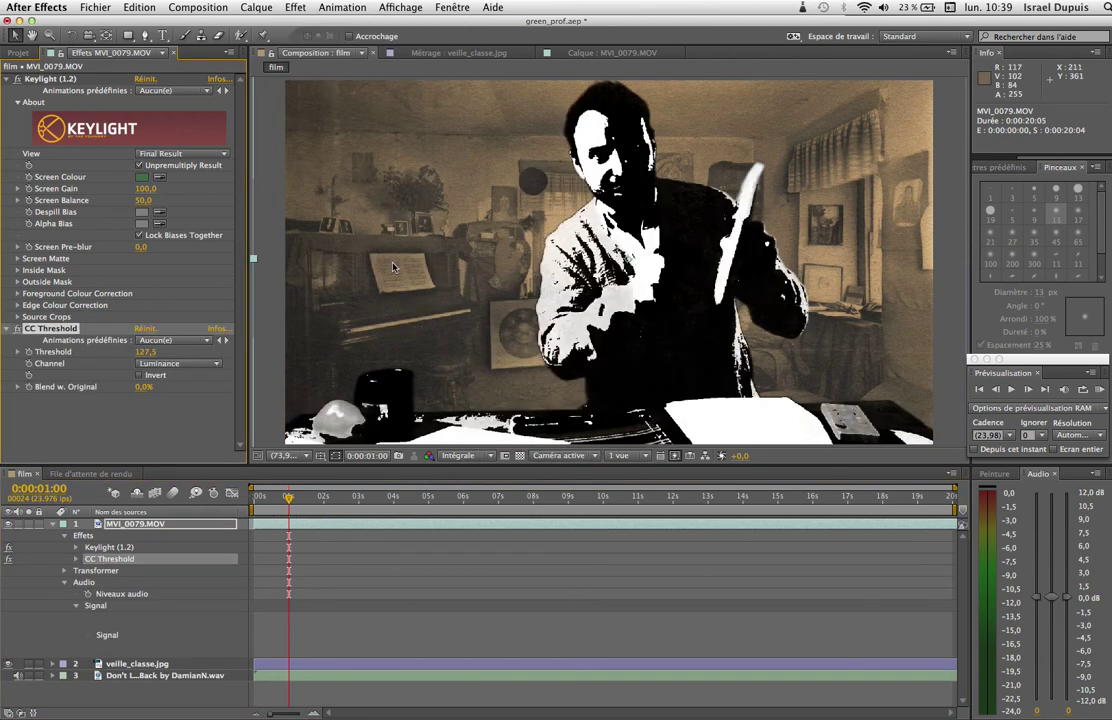
- Set CC Threshold's Threshold to 96.9, move the current time to 0:00:00:23 and collapse the MVI_0079.MOV layer's properties
drag(143, 354, 138, 387)
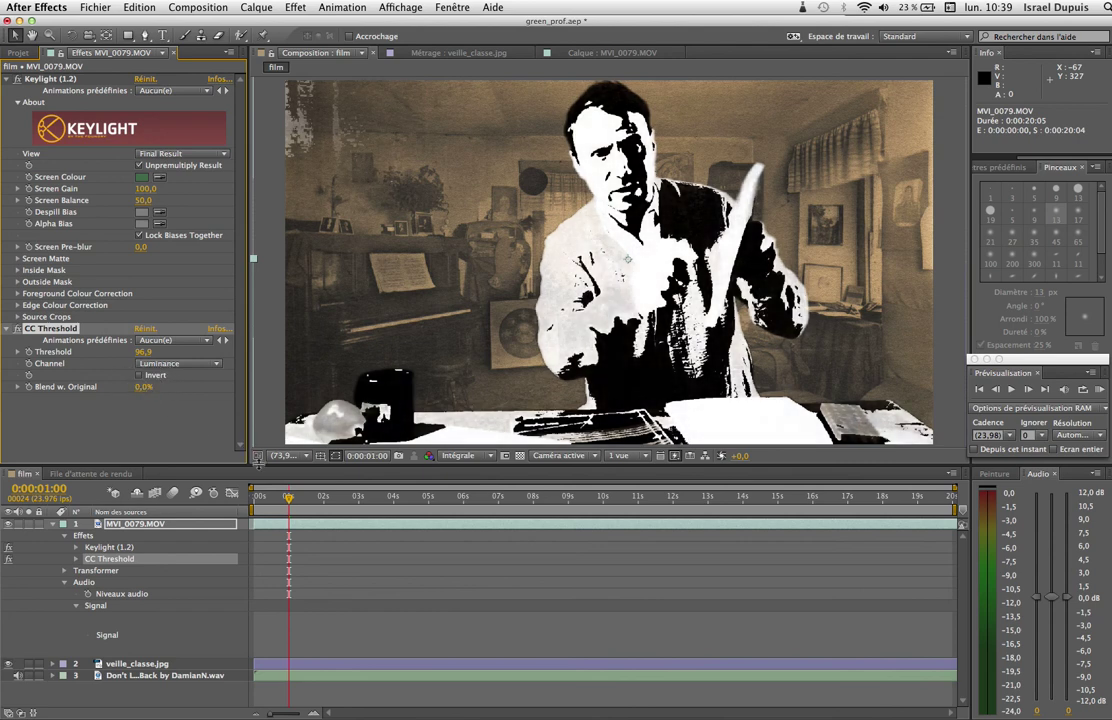
click(287, 499)
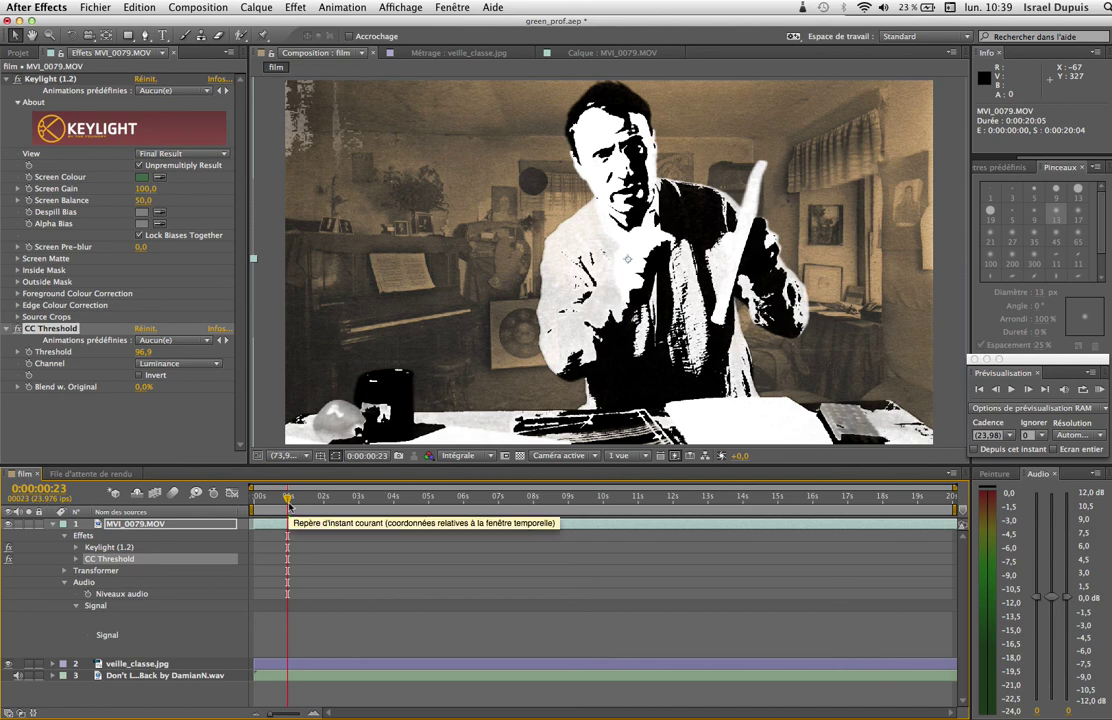
click(53, 526)
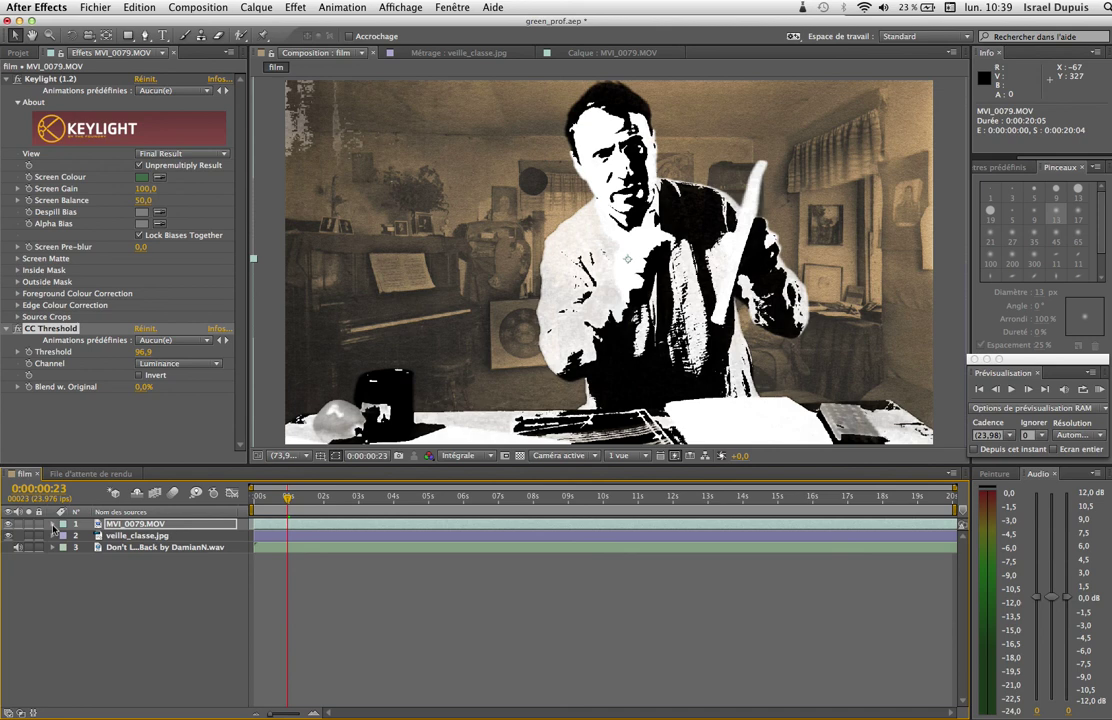